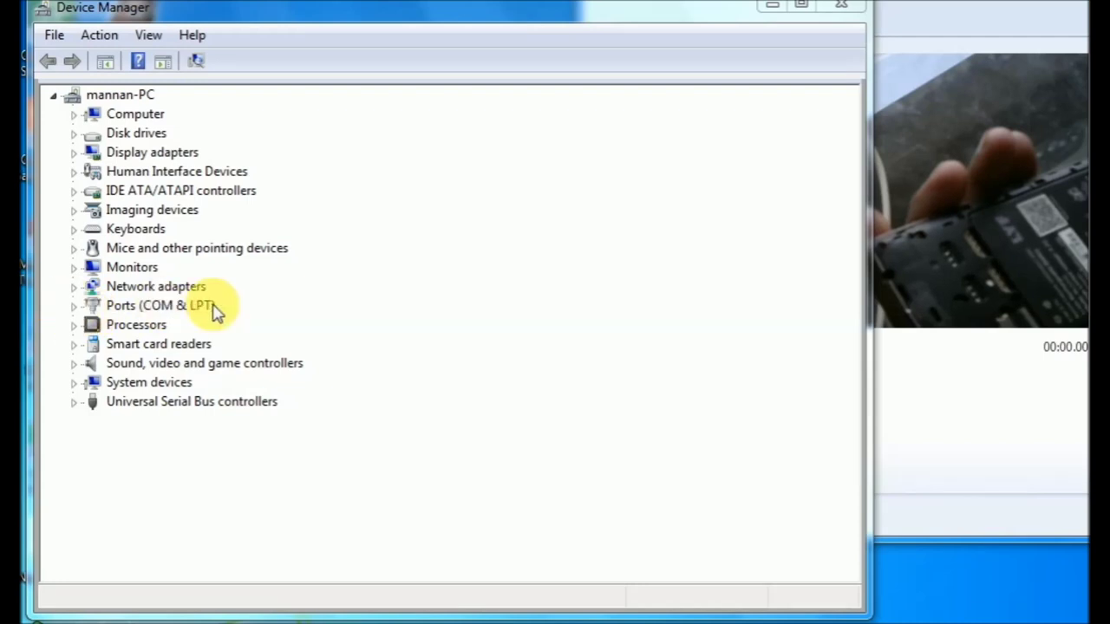
Step: Expand the Ports (COM & LPT) category in Device Manager to check the connected ports
left_click(74, 305)
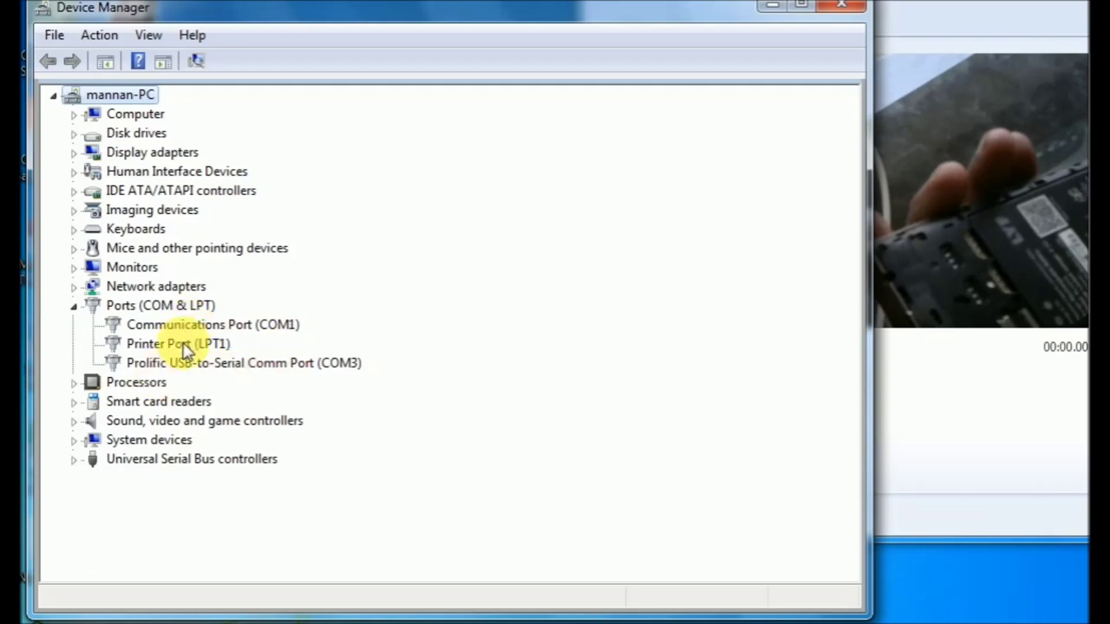
left_click(946, 173)
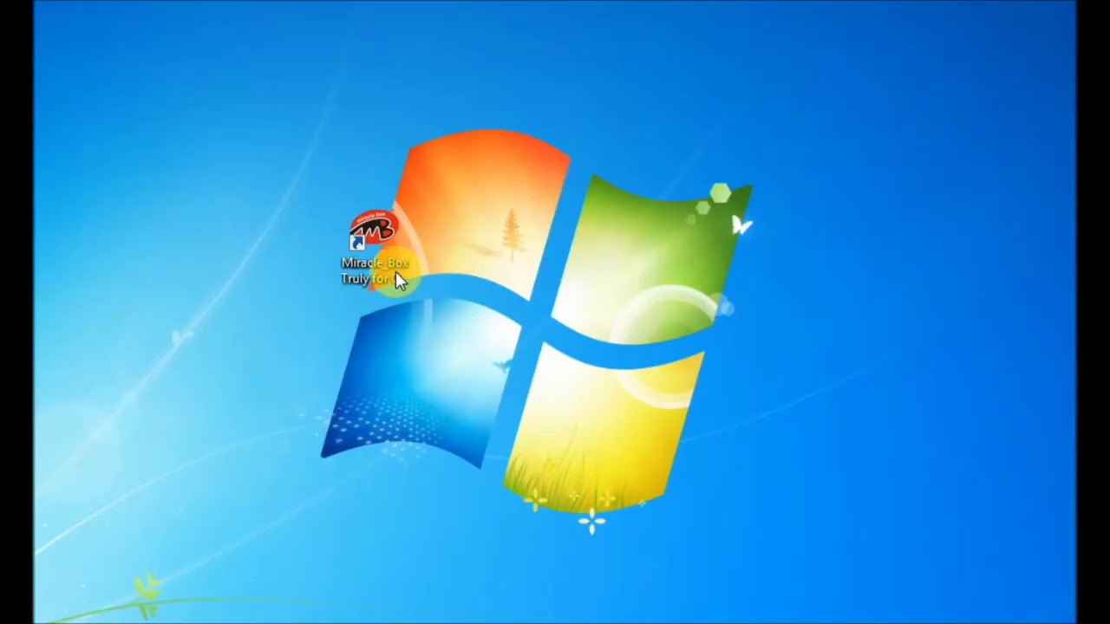
Step: Launch Miracle Box from its desktop shortcut, refresh the desktop while it loads, and accept the user agreement
double_click(394, 241)
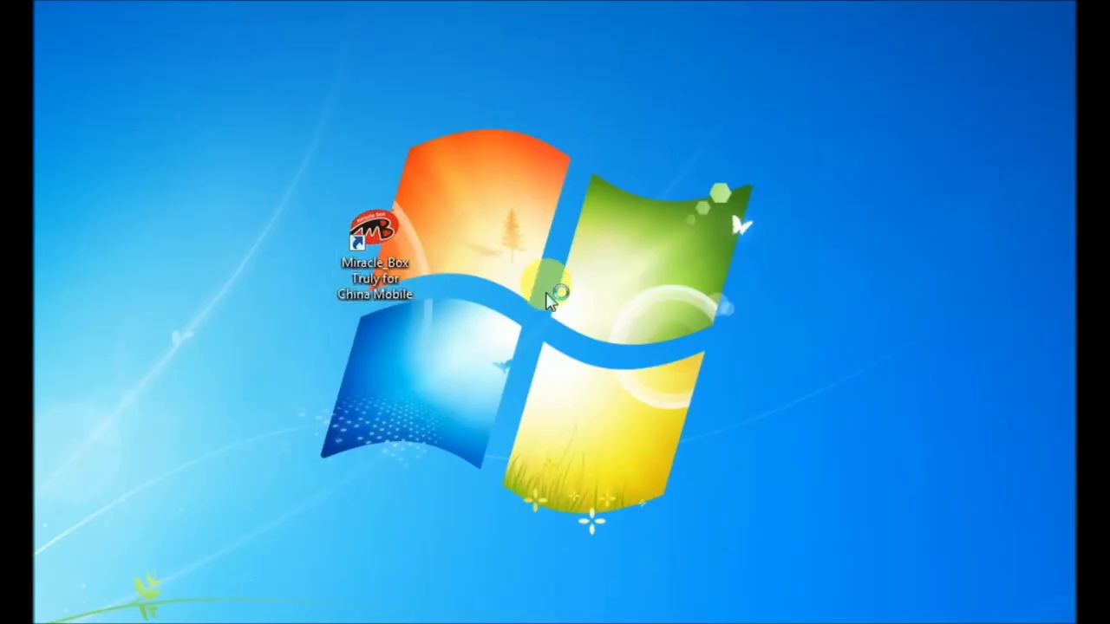
key("shift+F10")
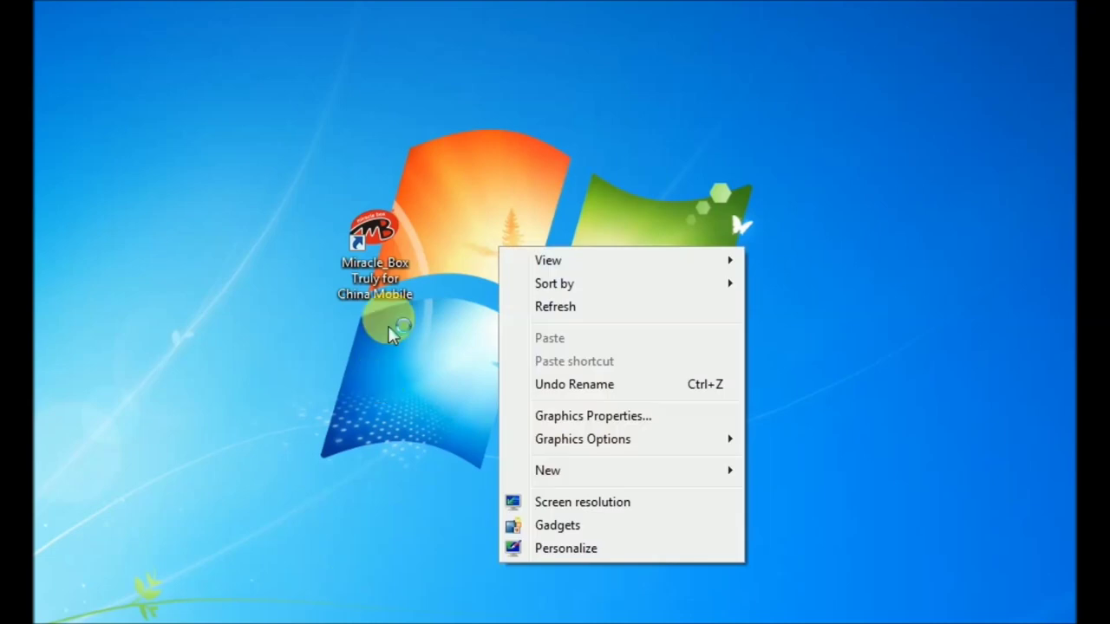
left_click(559, 308)
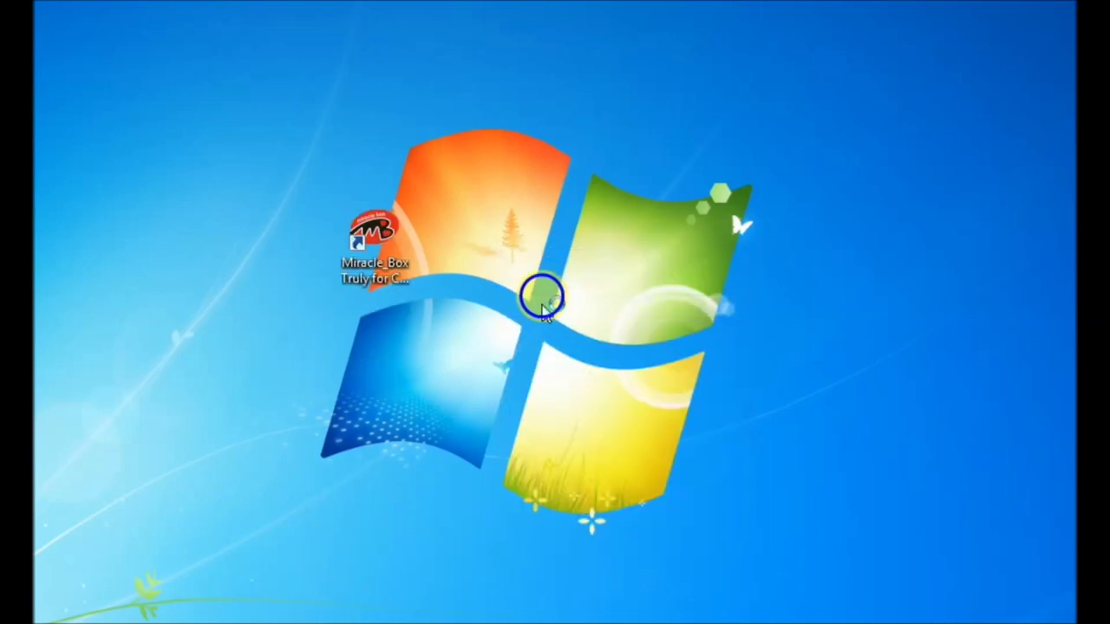
key("shift+F10")
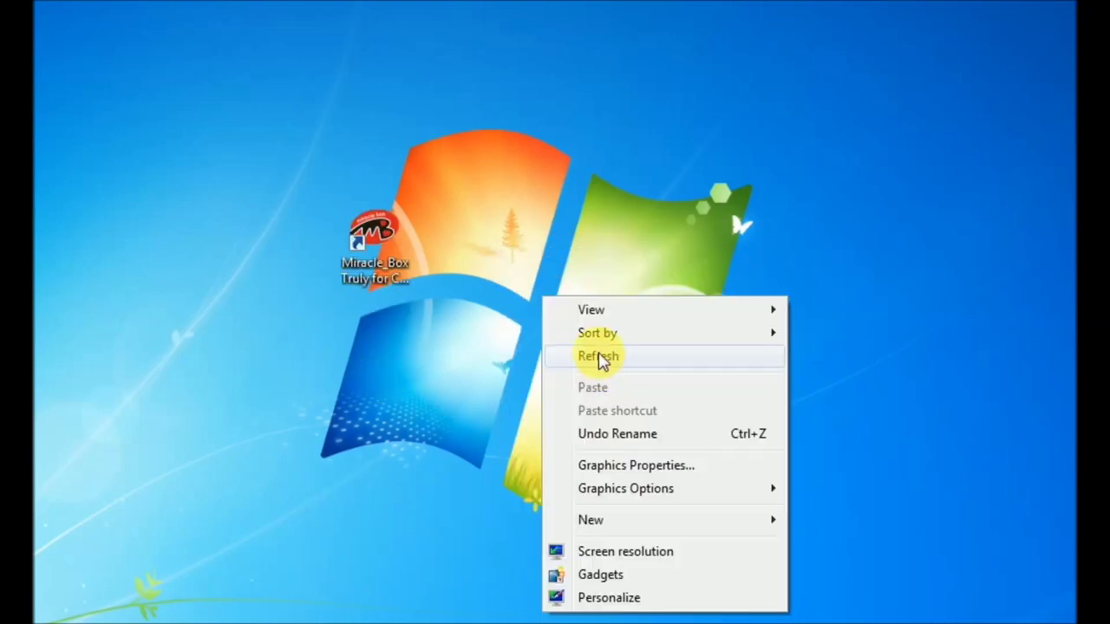
left_click(599, 355)
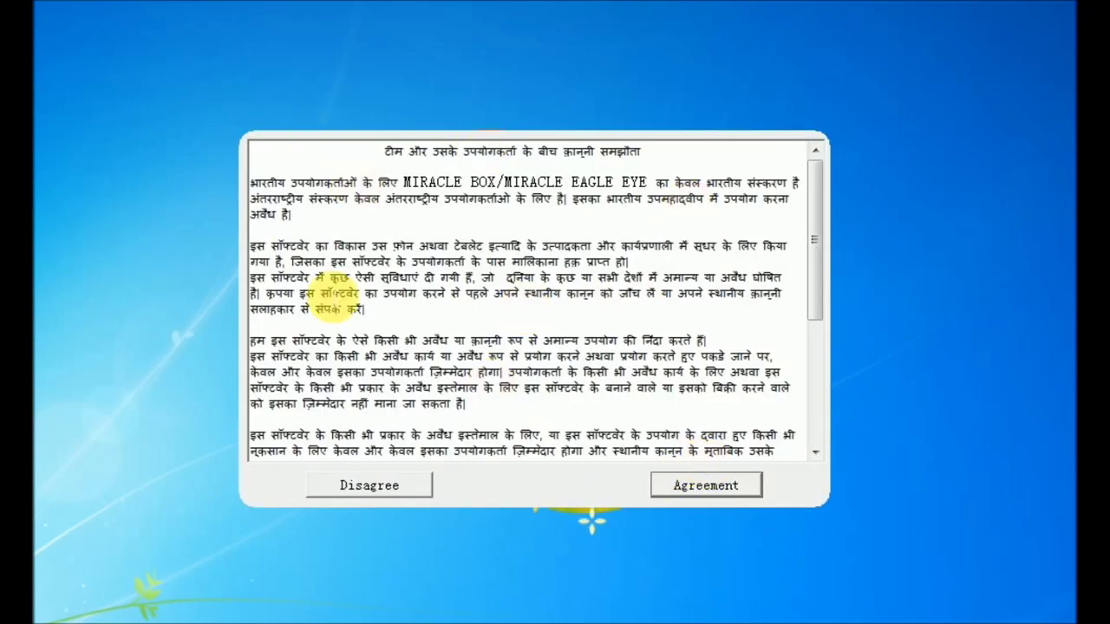
left_click(706, 486)
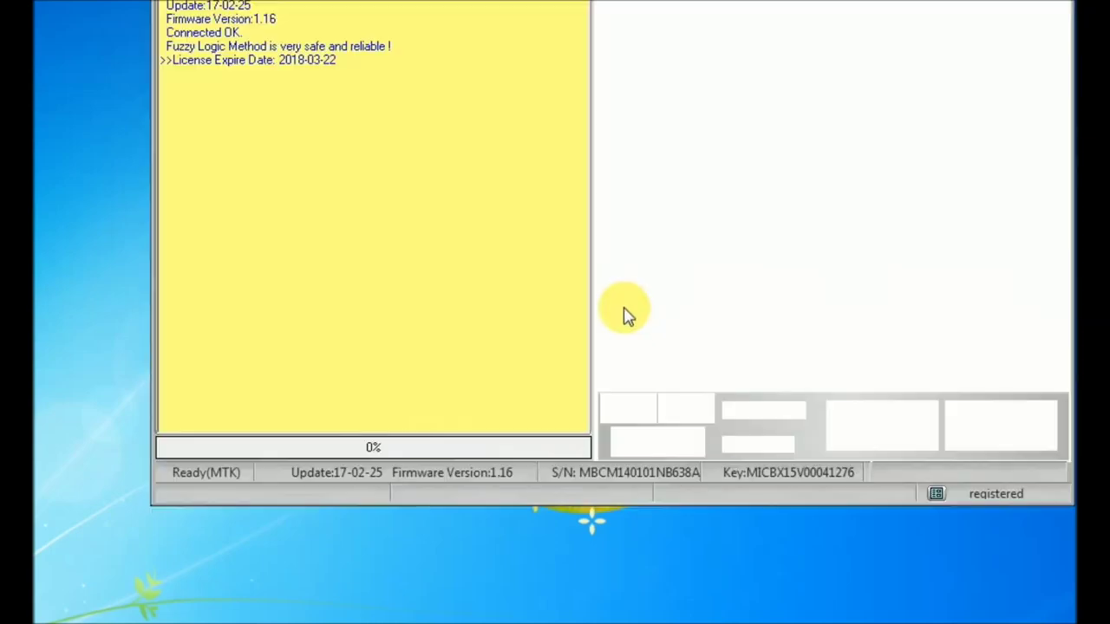
right_click(545, 251)
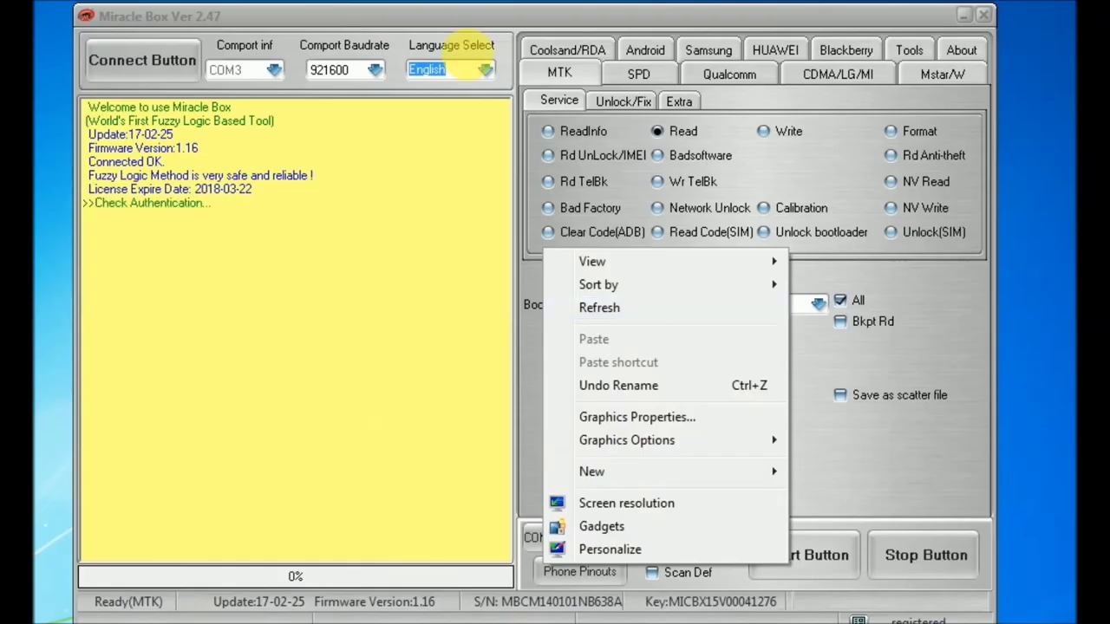
left_click(576, 309)
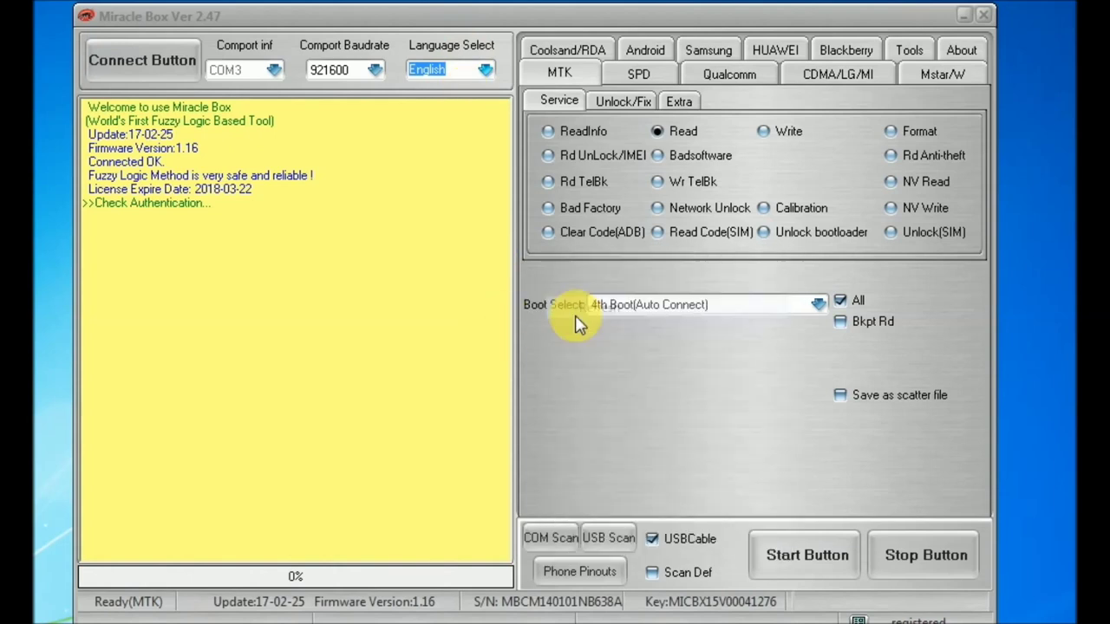
left_click(420, 395)
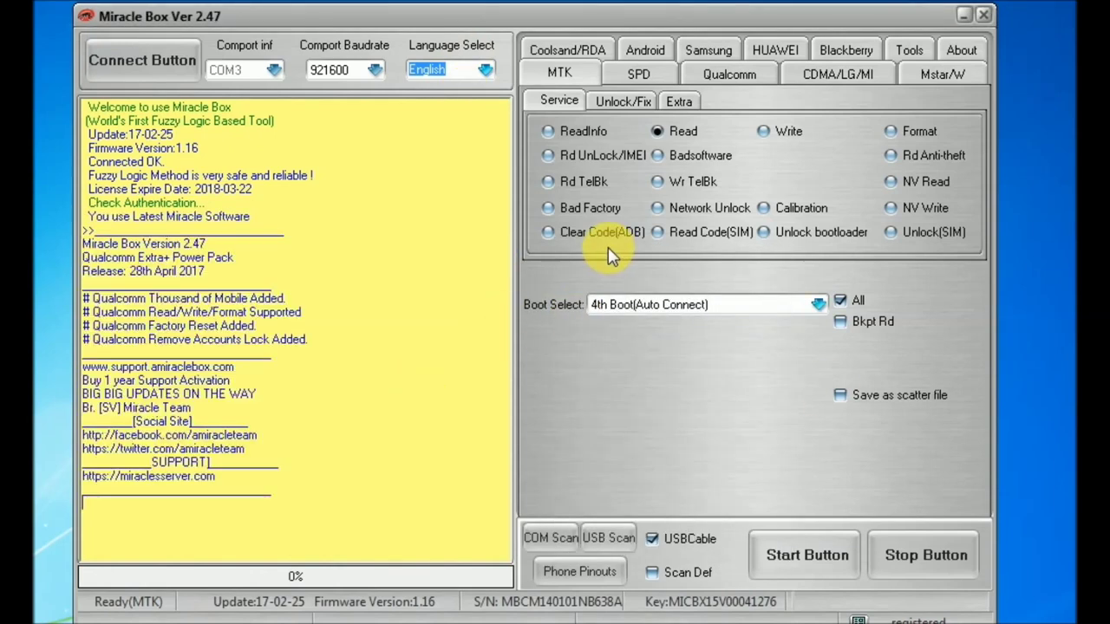
Step: Open the Qualcomm section, scan for ports and choose the COM8 Qualcomm HS-USB QDLoader port
left_click(729, 78)
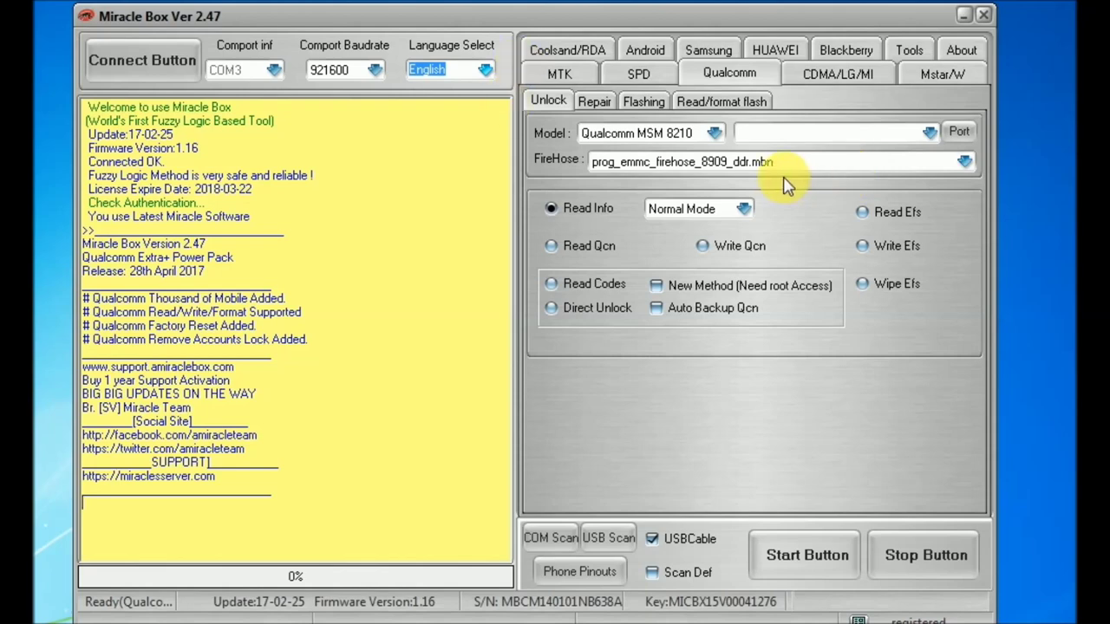
left_click(954, 132)
left_click(956, 135)
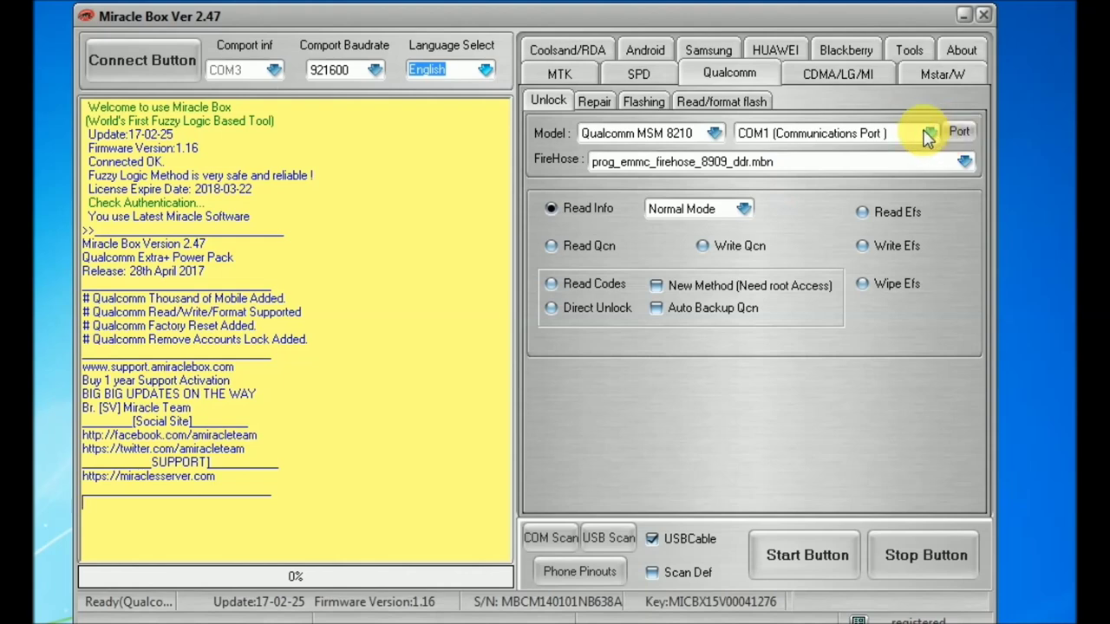
left_click(928, 132)
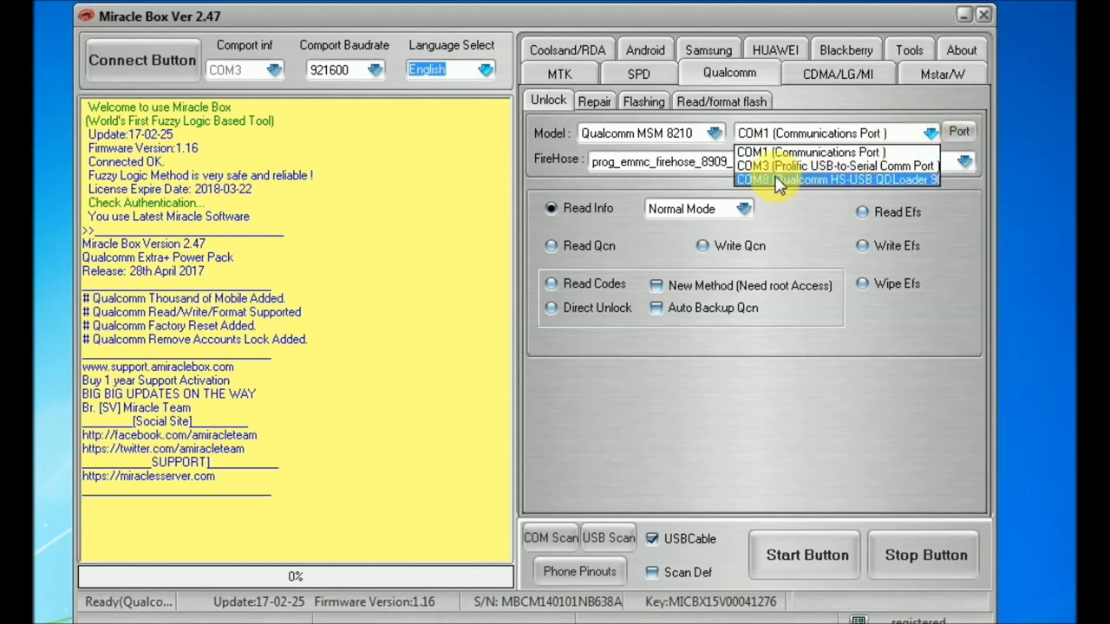
left_click(829, 184)
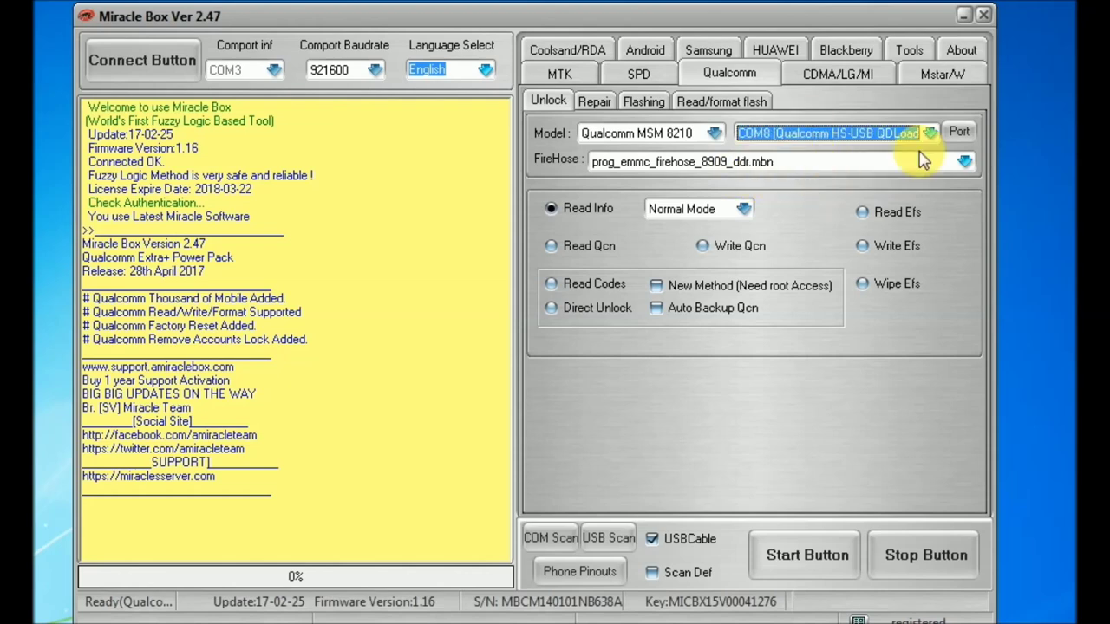
left_click(965, 163)
left_click(966, 162)
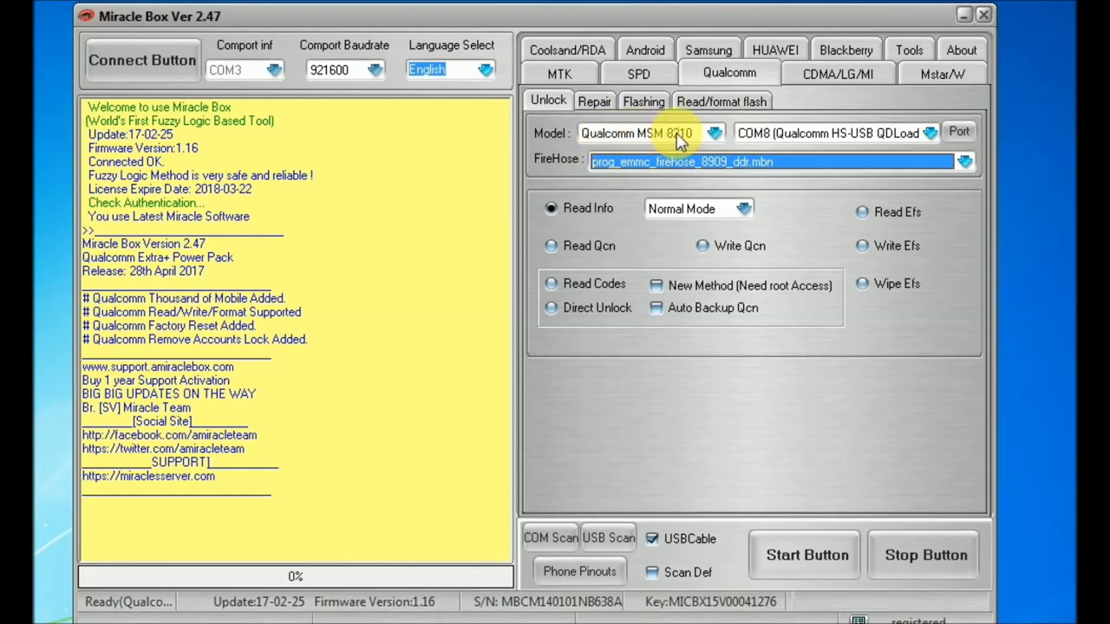
left_click(716, 133)
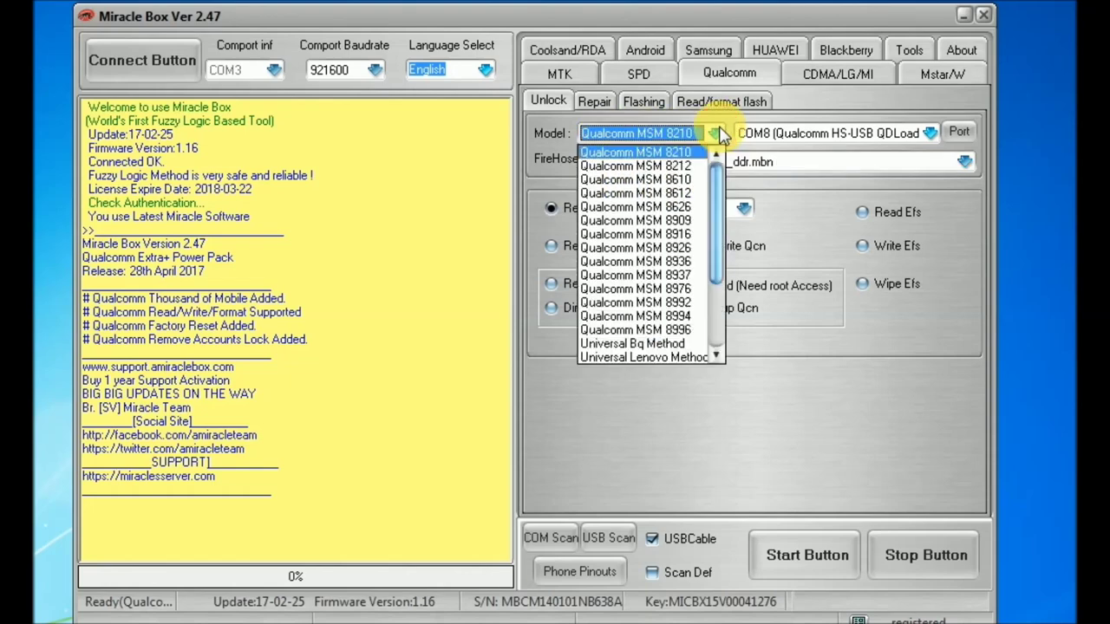
left_click(716, 134)
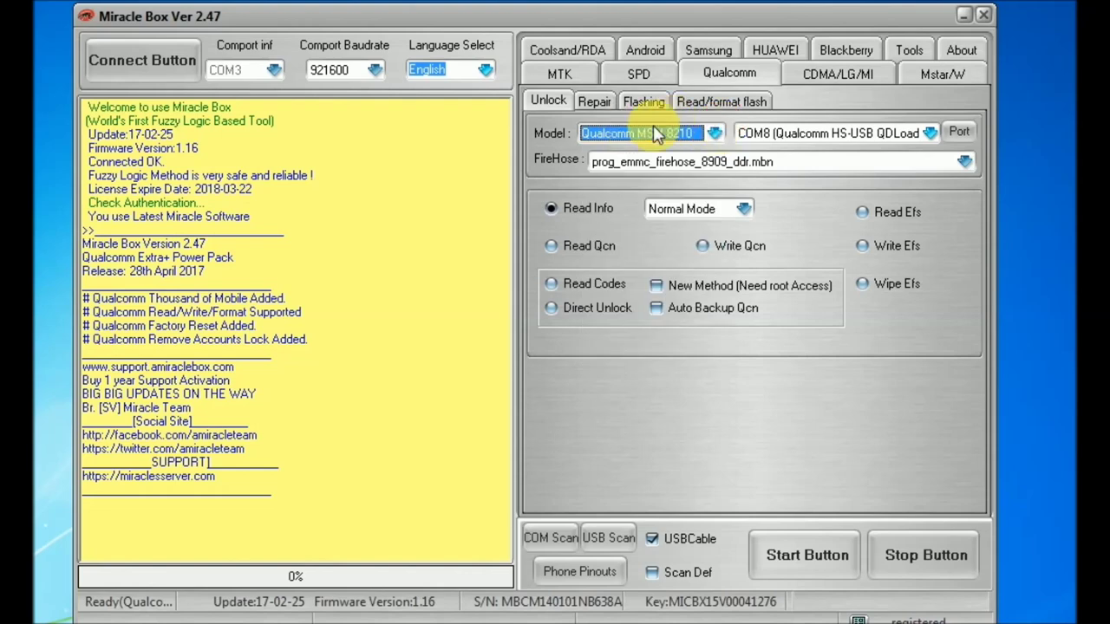
Step: Reselect the COM8 Qualcomm HS-USB QDLoader port and set the FireHose file to prog_emmc_firehose_8909_lite.mbn
left_click(930, 133)
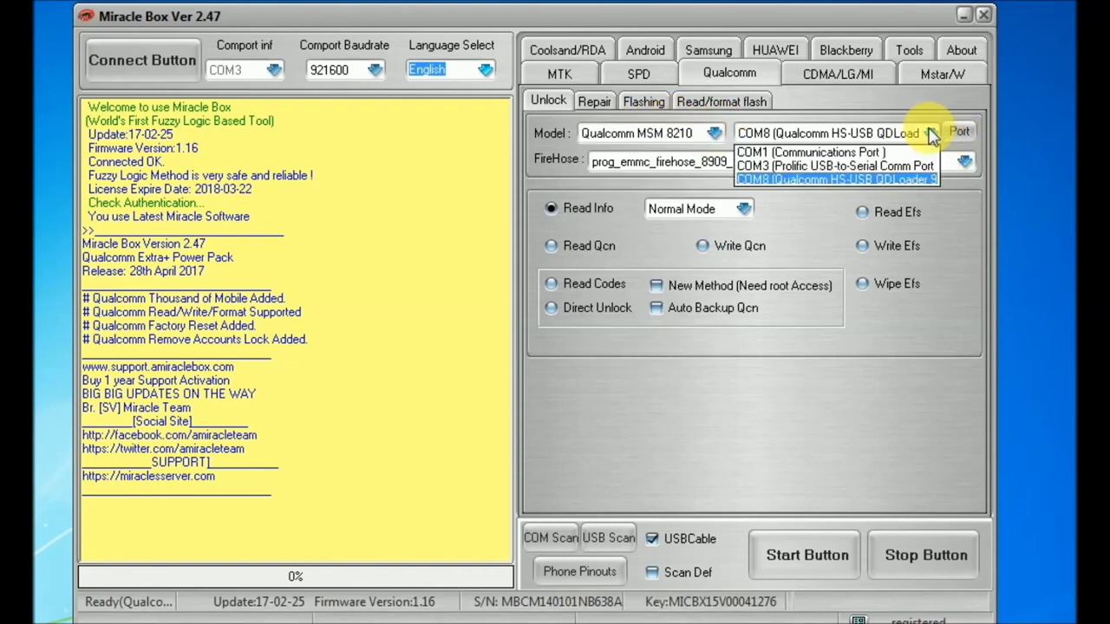
left_click(799, 179)
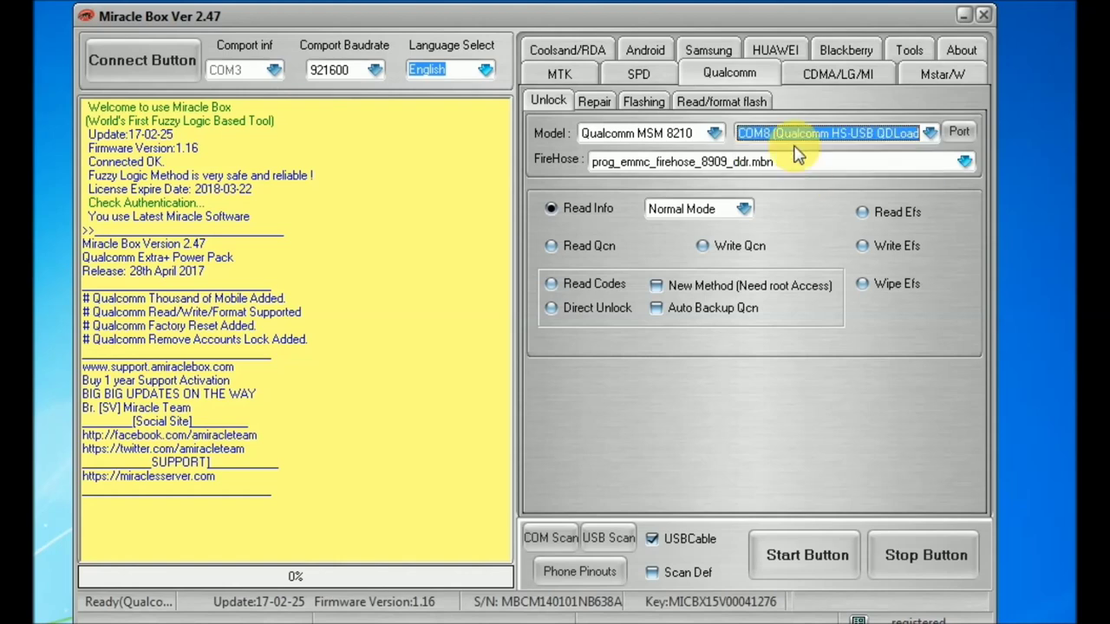
left_click(963, 162)
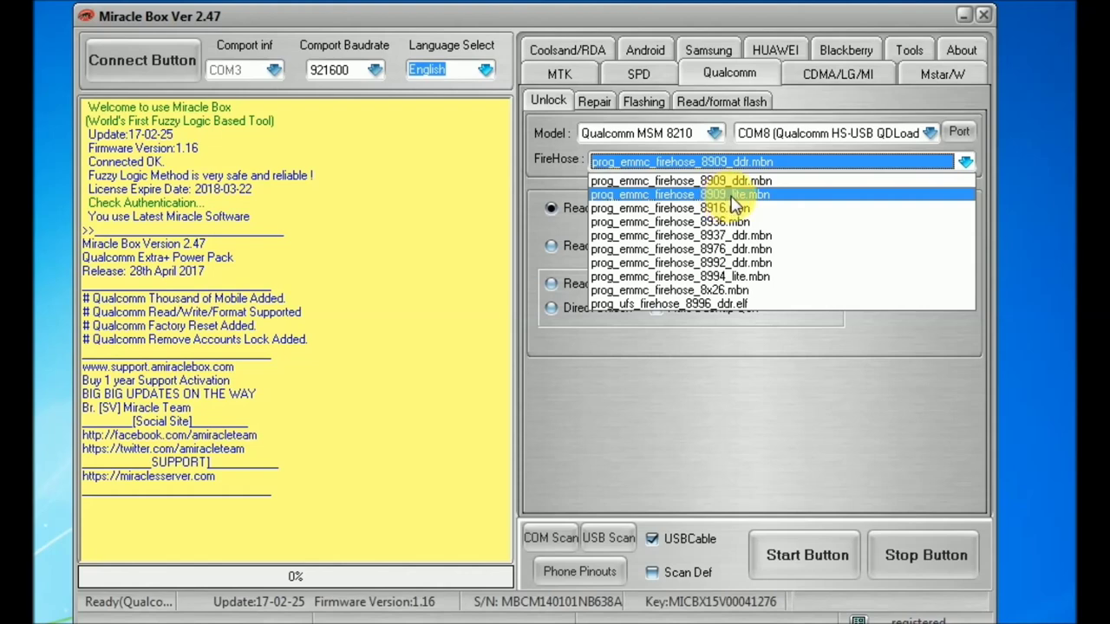
left_click(763, 196)
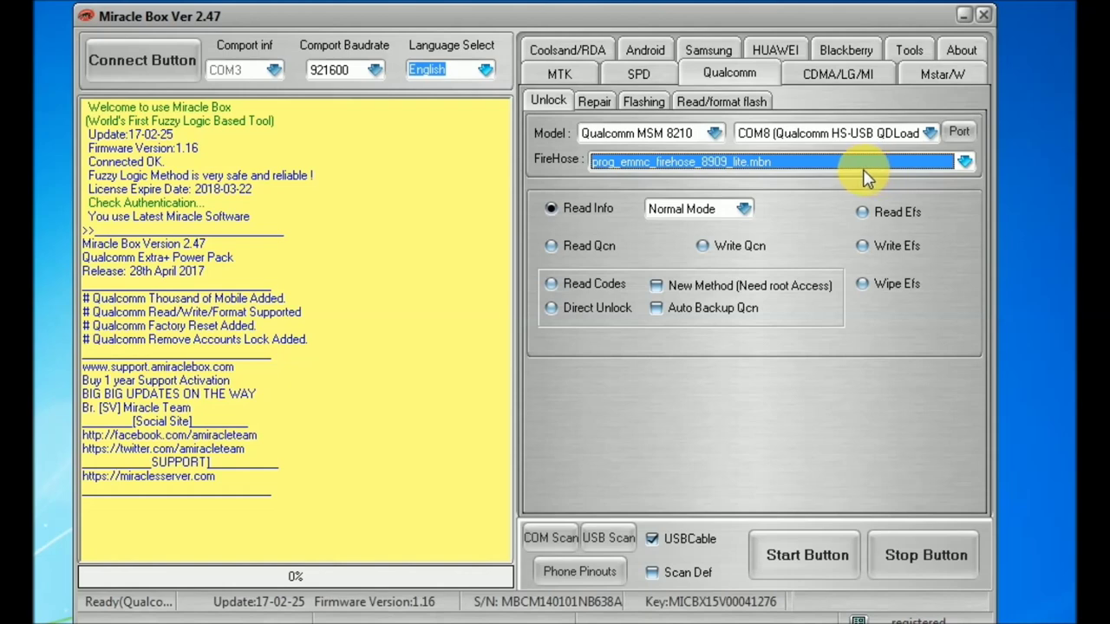
Step: In the Flashing section, rescan the ports, select COM8 Qualcomm HS-USB QDLoader and keep prog_emmc_firehose_8909_lite.mbn as the FireHose file
left_click(643, 102)
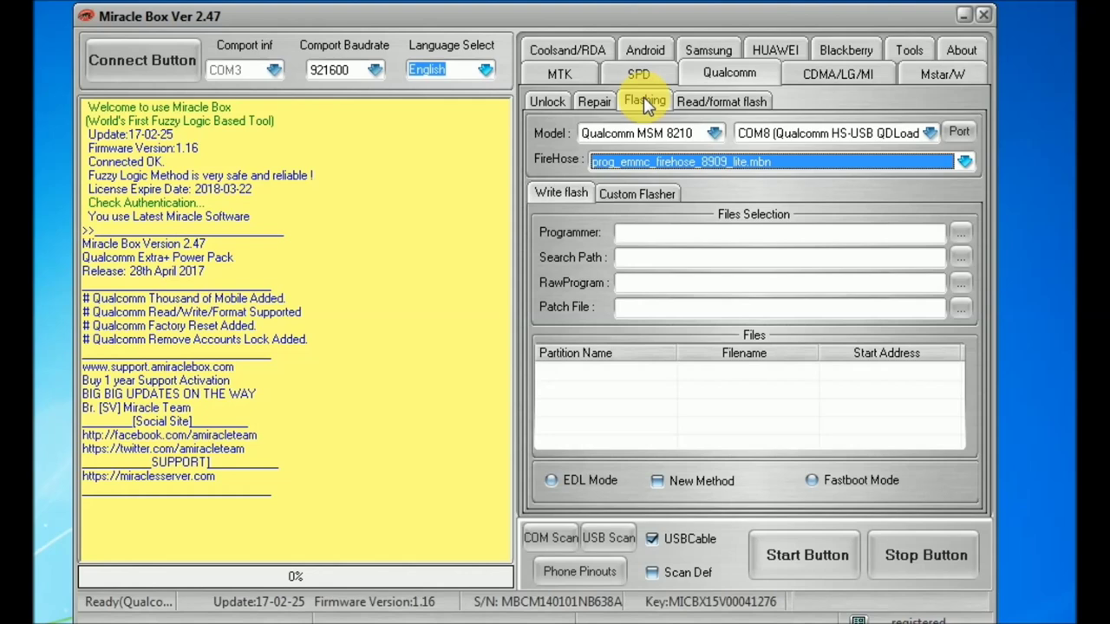
left_click(958, 131)
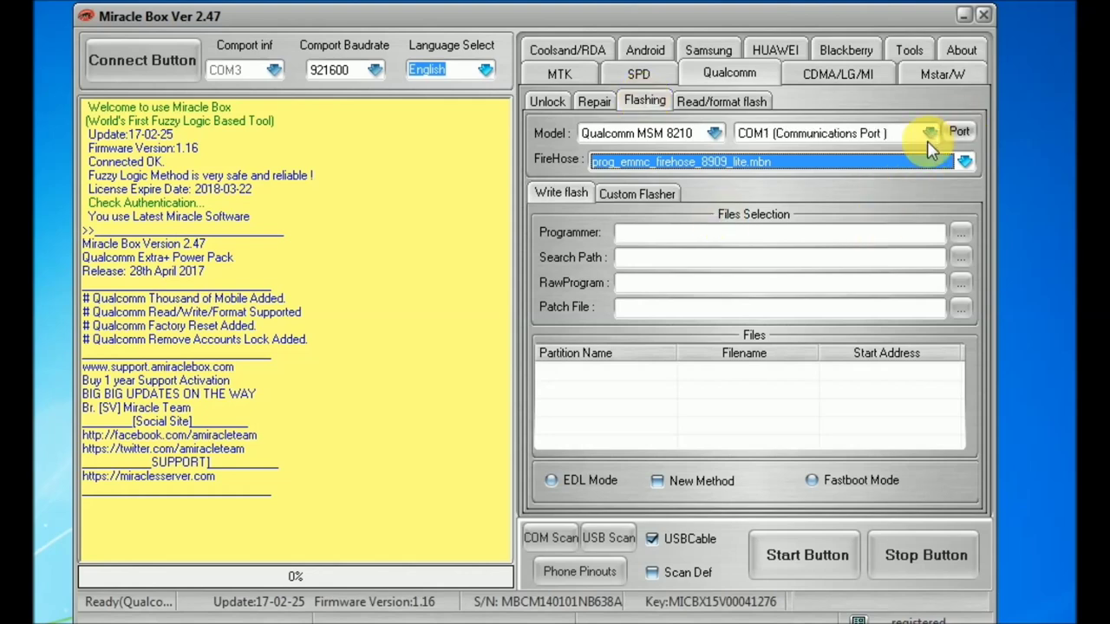
left_click(928, 134)
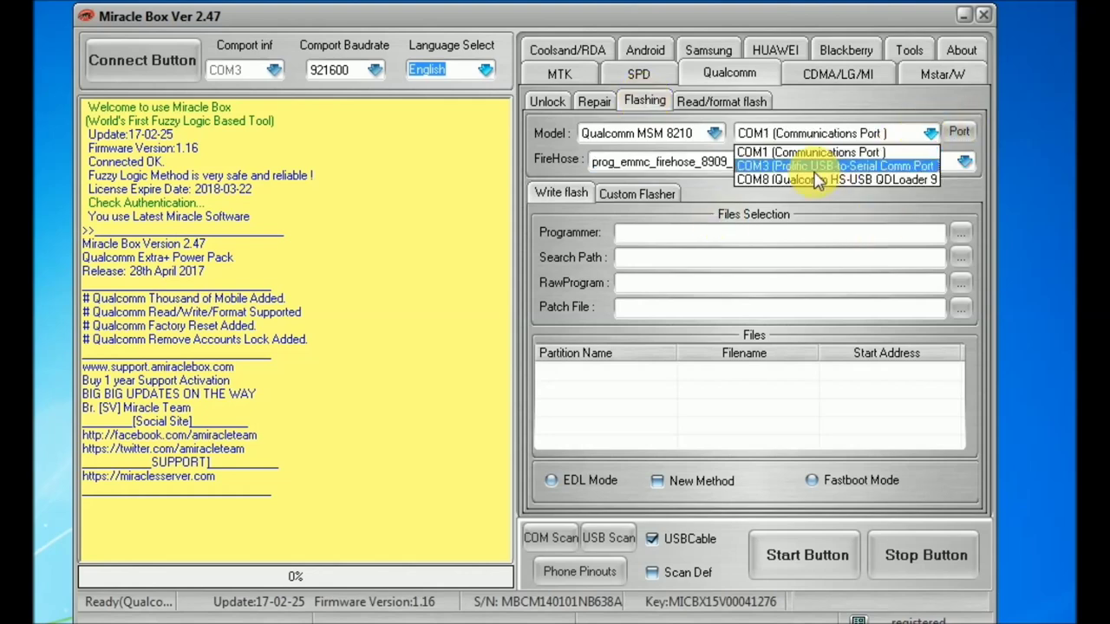
left_click(816, 180)
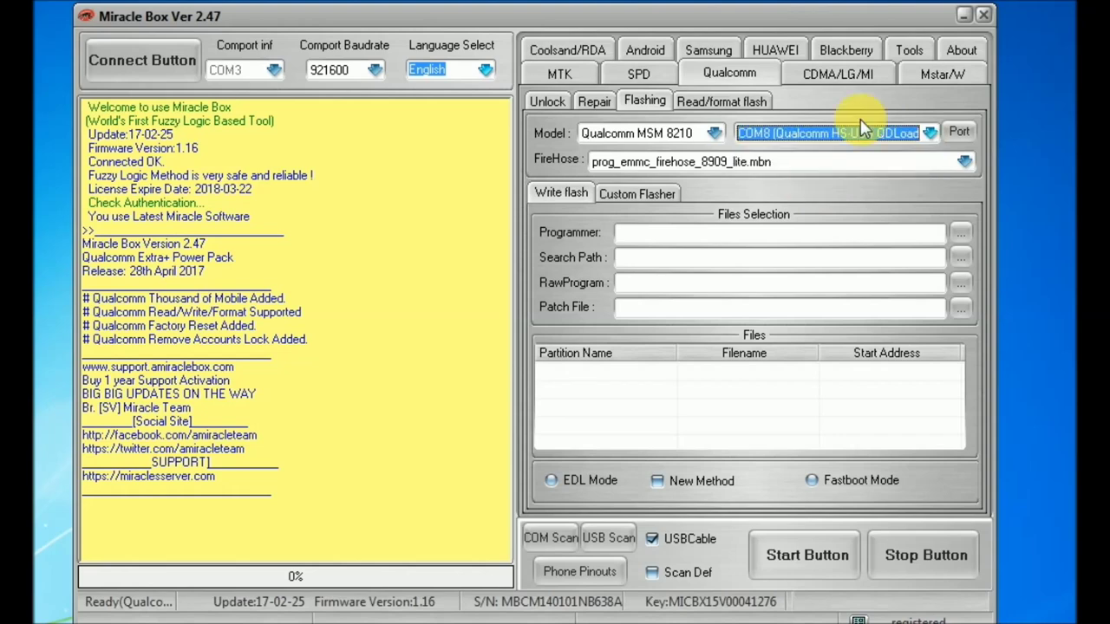
left_click(965, 163)
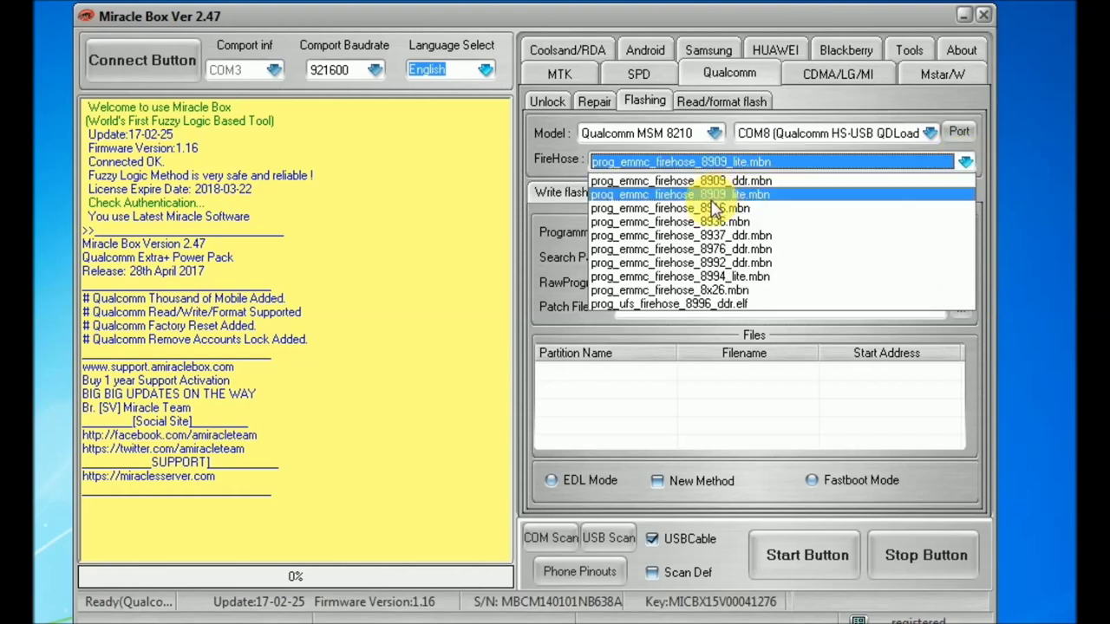
left_click(716, 204)
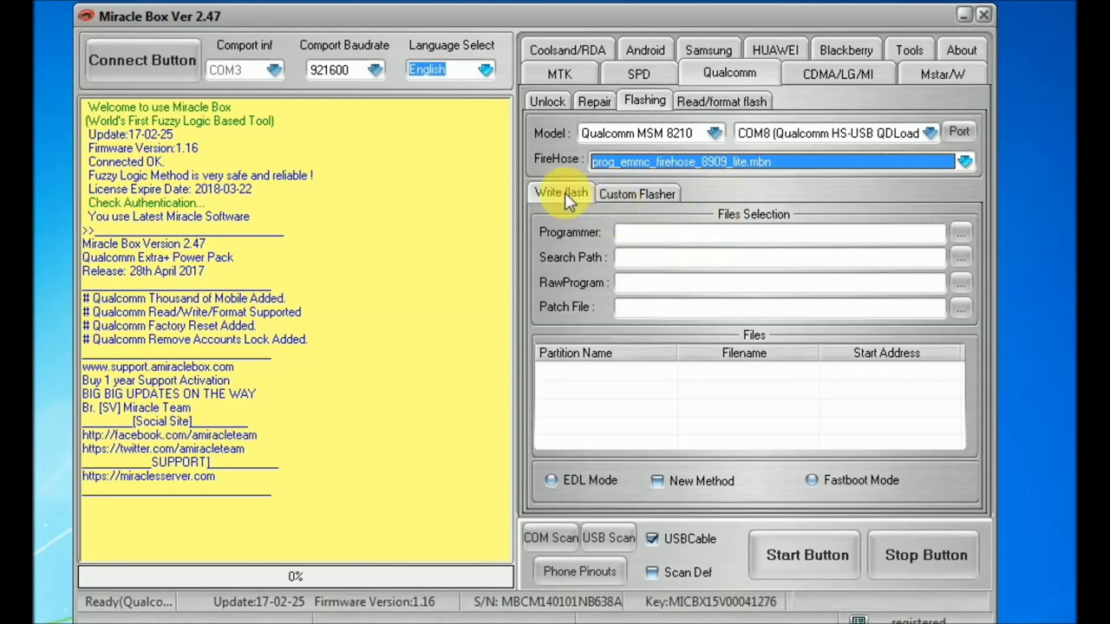
left_click(619, 191)
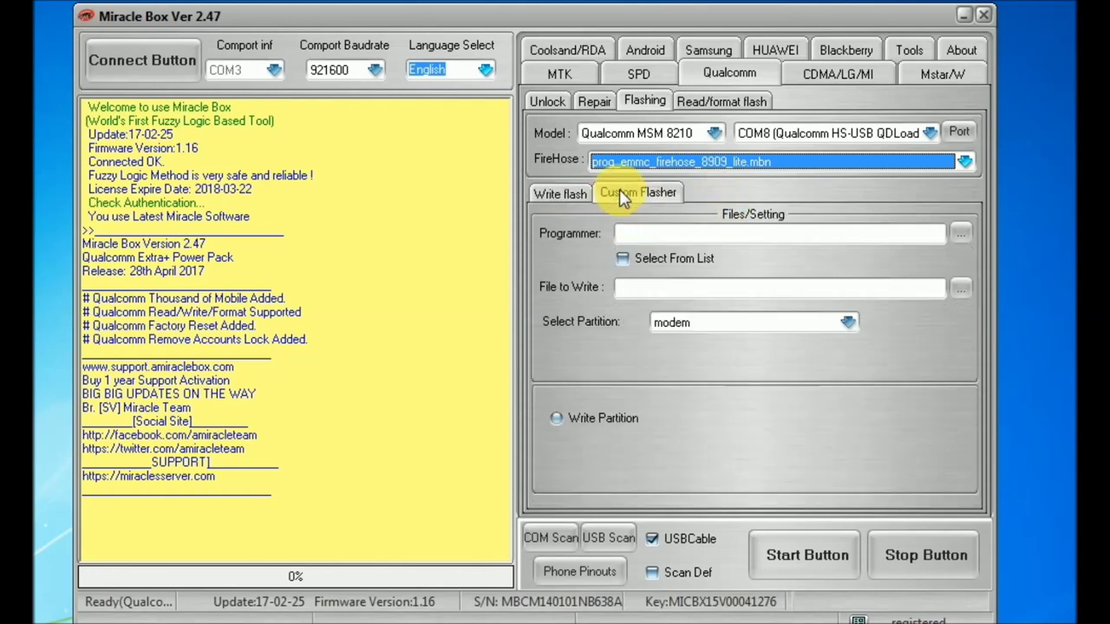
left_click(563, 193)
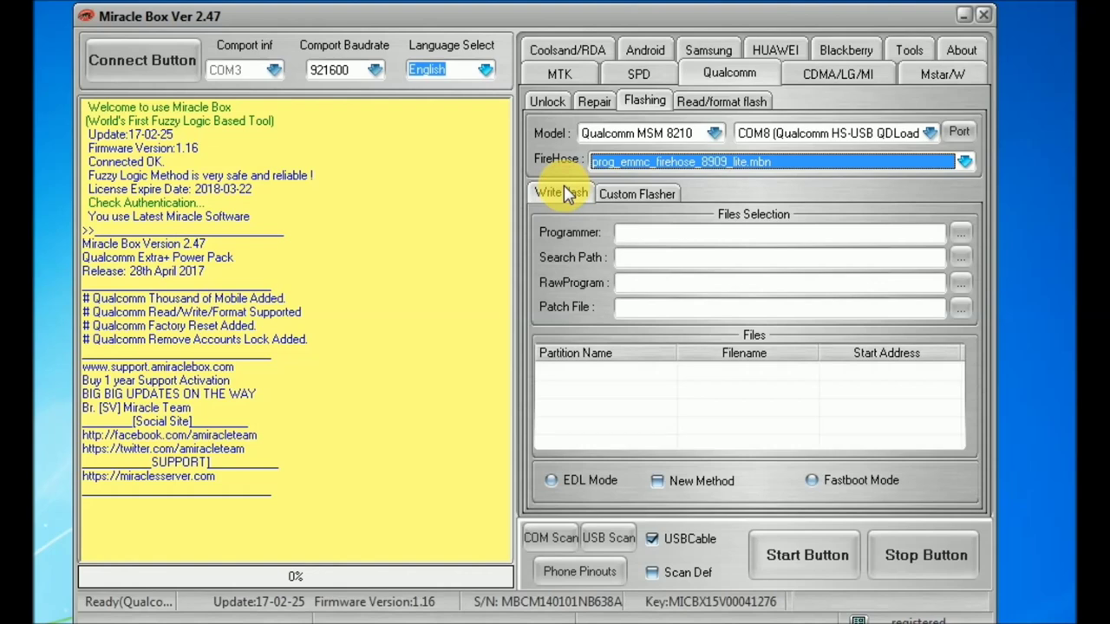
left_click(636, 195)
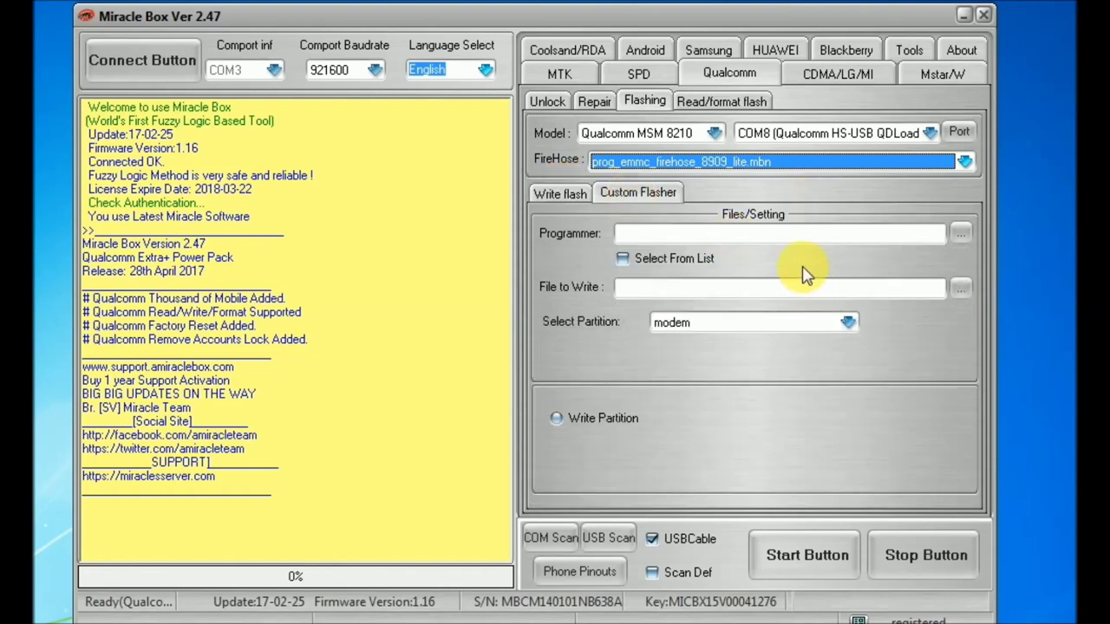
left_click(539, 195)
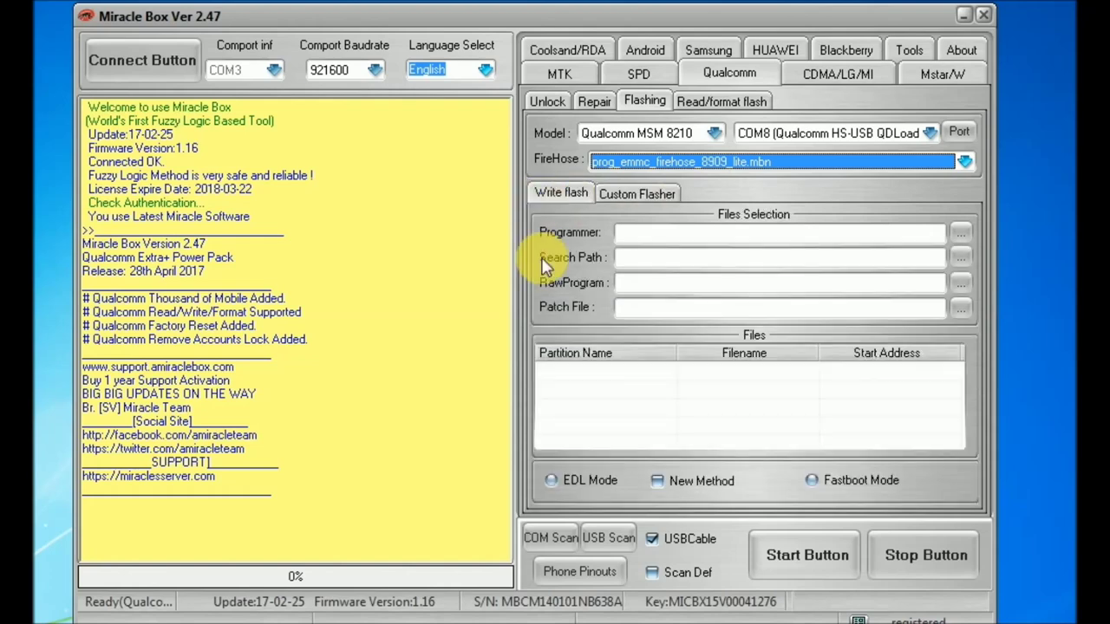
Step: Load prog_emmc_firehose_8909_ddr.mbn from the LYF4505 folder on the Desktop as the Programmer file
left_click(958, 258)
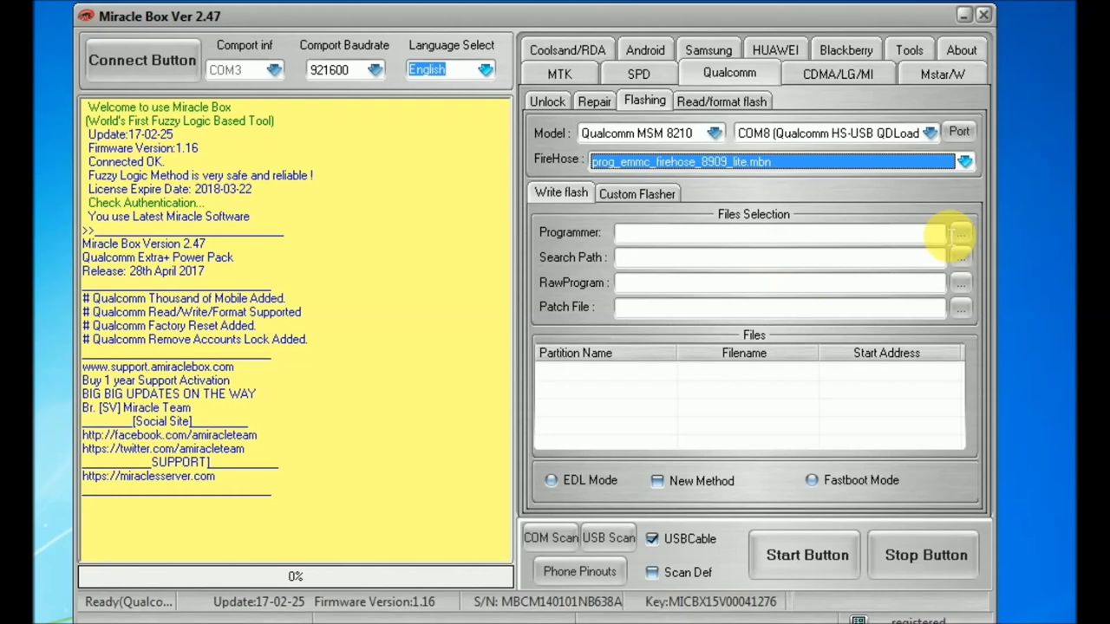
left_click(961, 234)
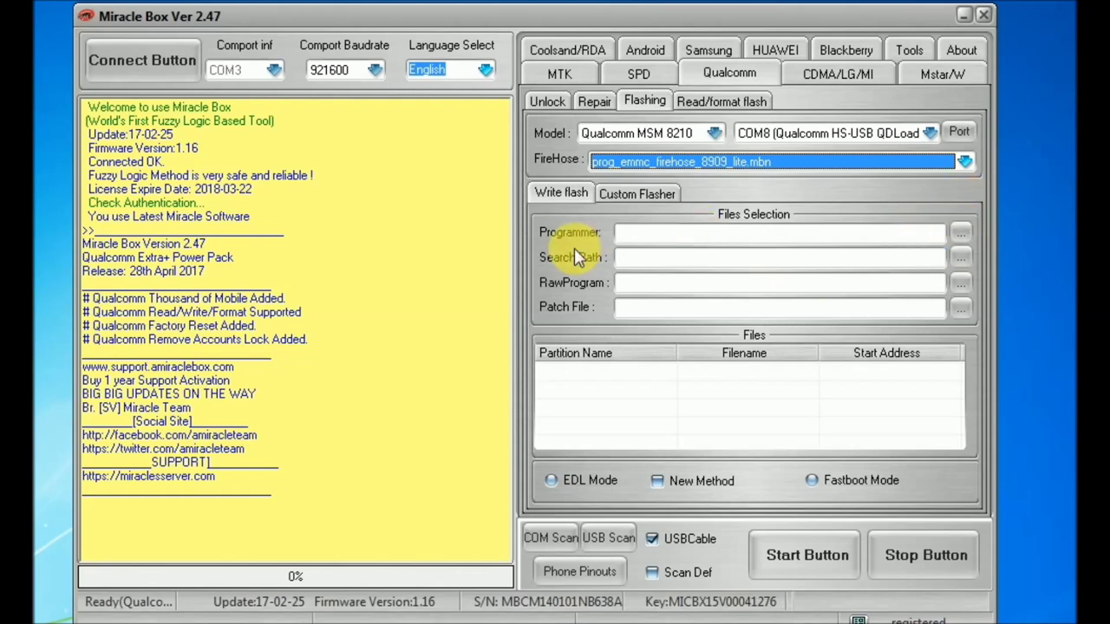
left_click(960, 234)
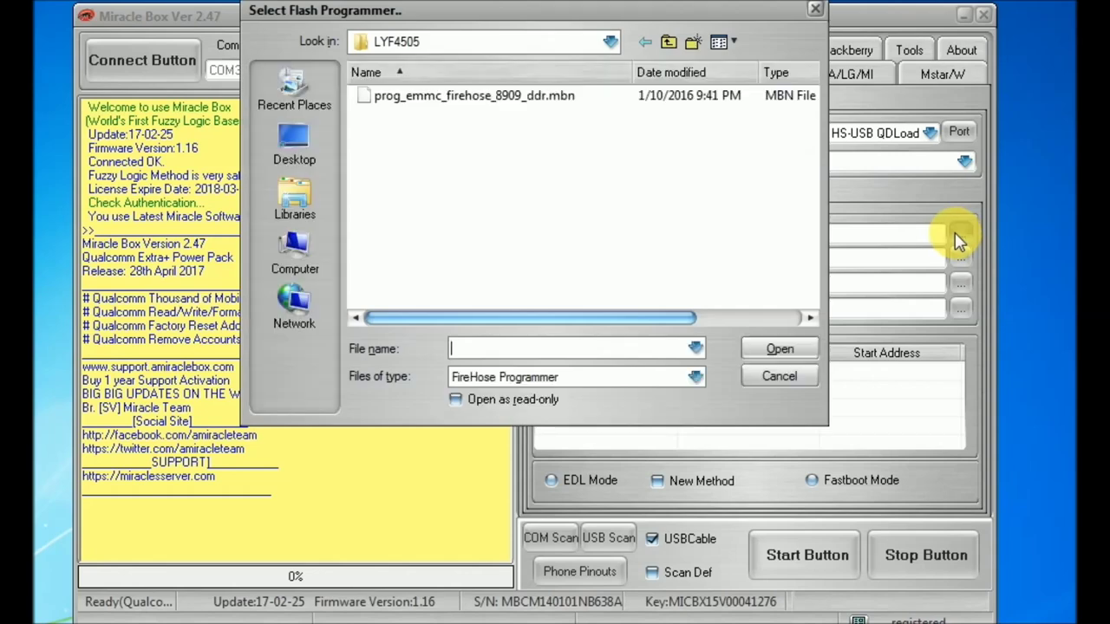
left_click(444, 48)
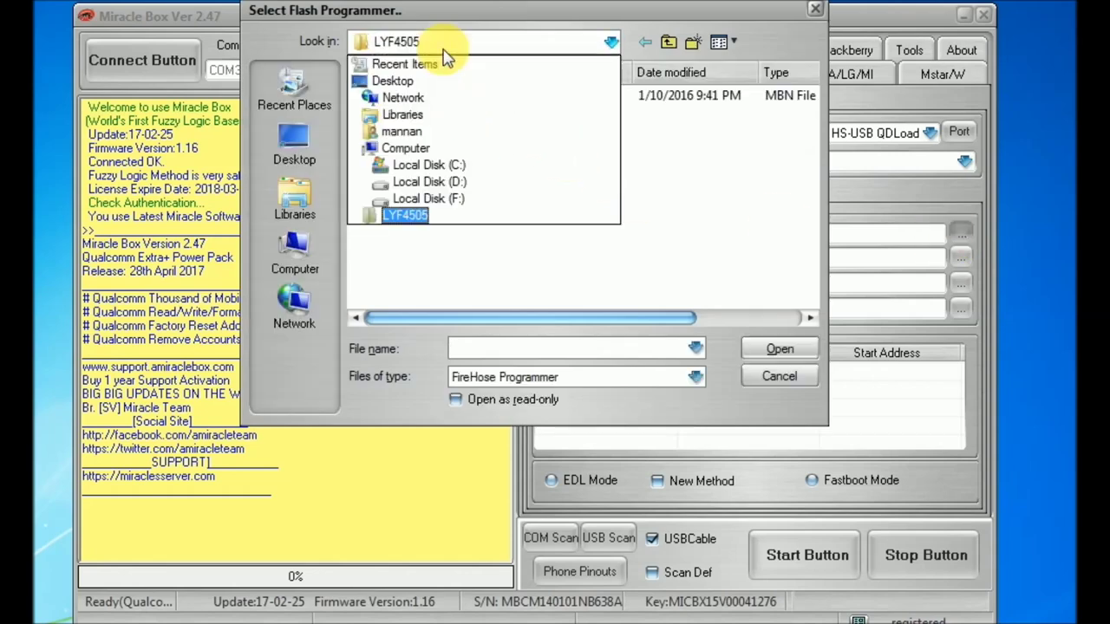
left_click(390, 80)
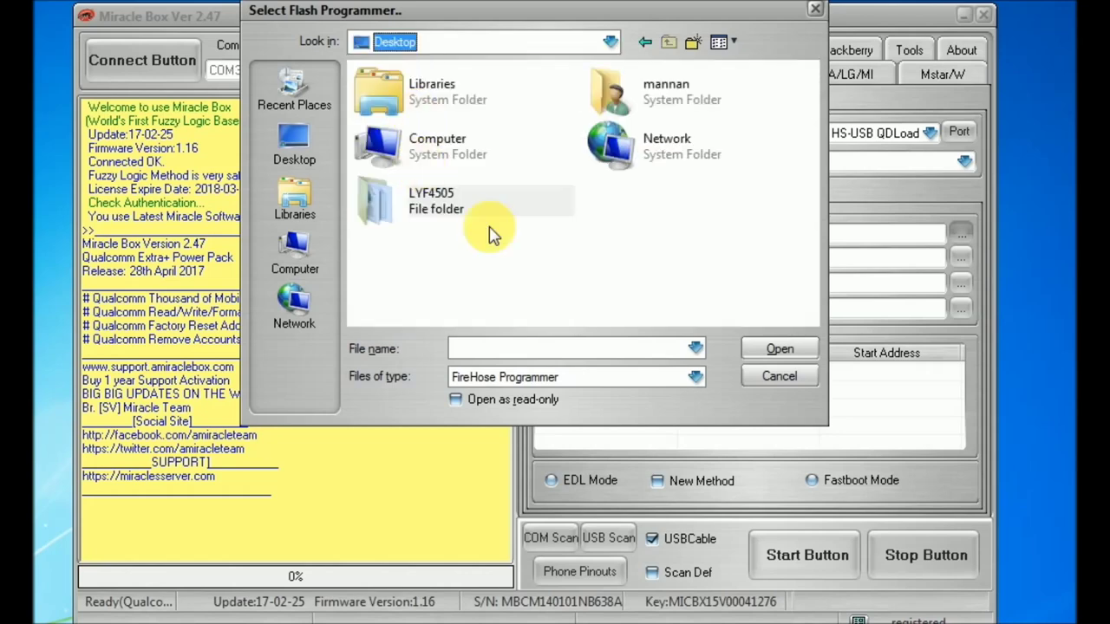
double_click(438, 206)
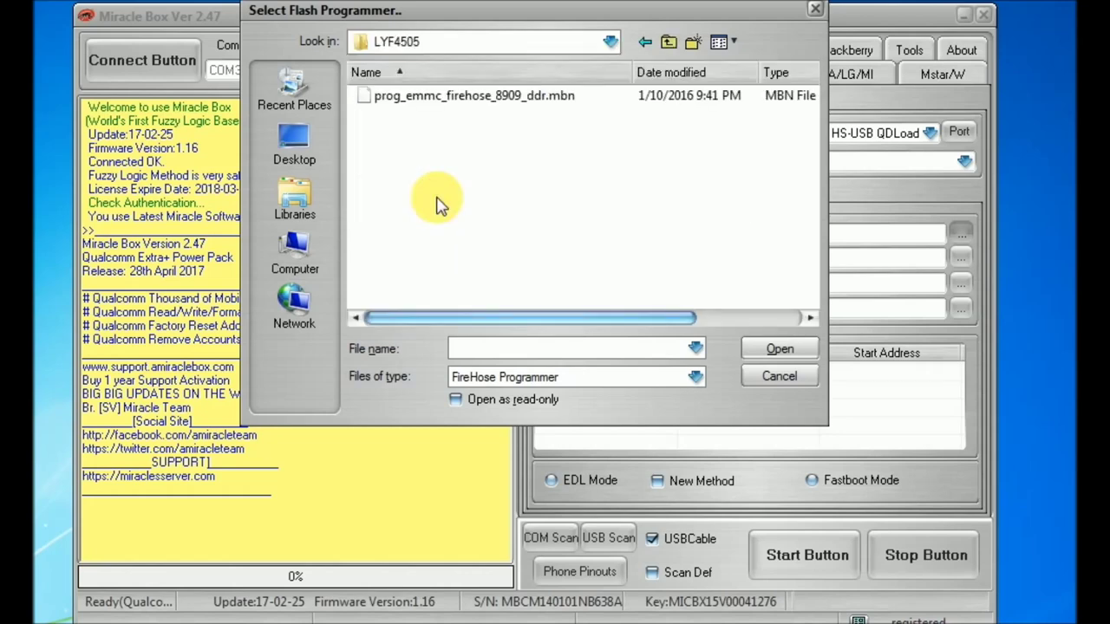
left_click(425, 102)
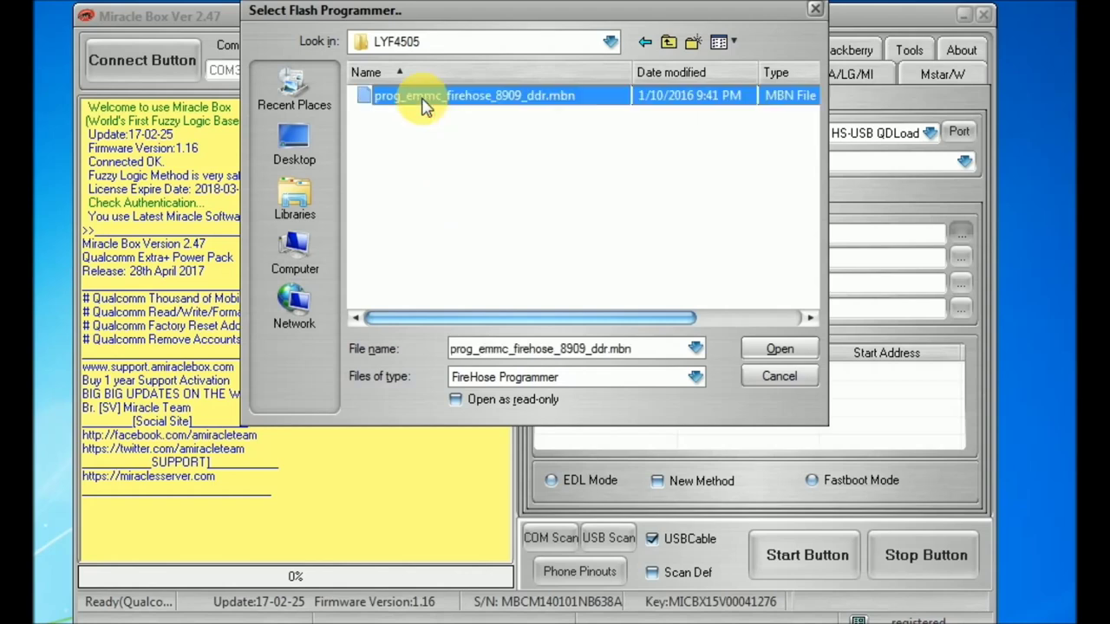
left_click(780, 350)
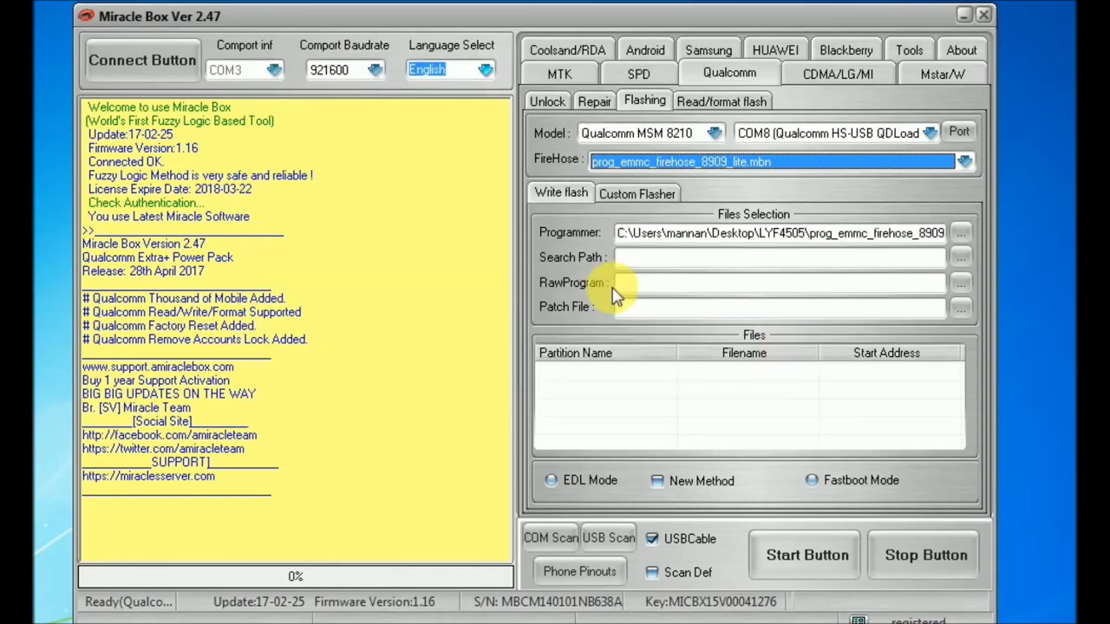
Step: Set the Search Path for the flash files to the LYF4505 folder on the Desktop
left_click(959, 258)
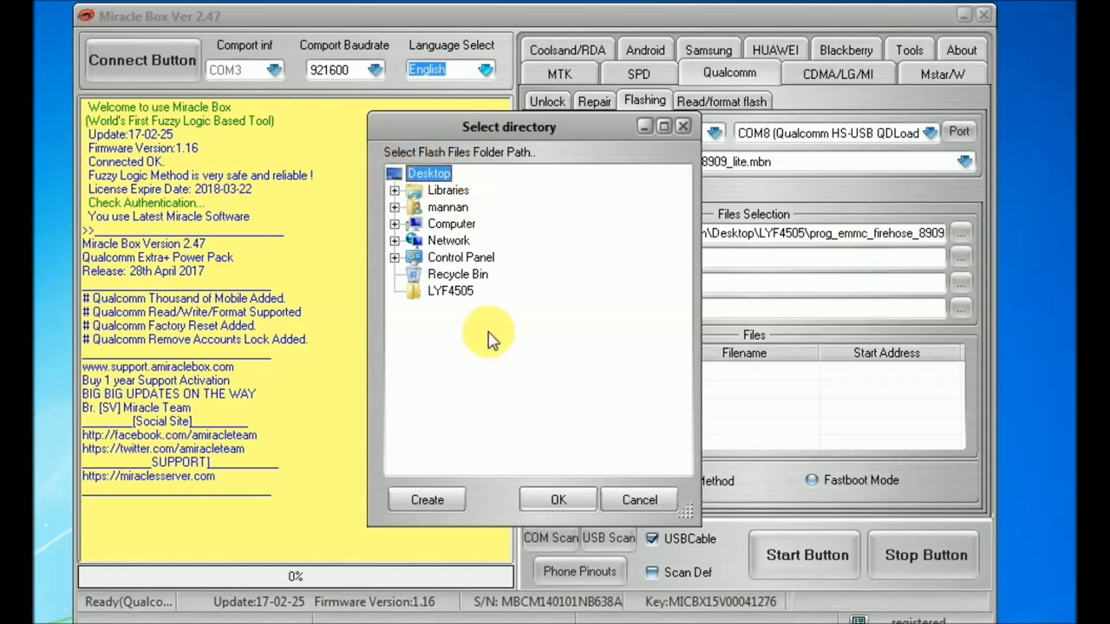
left_click(442, 293)
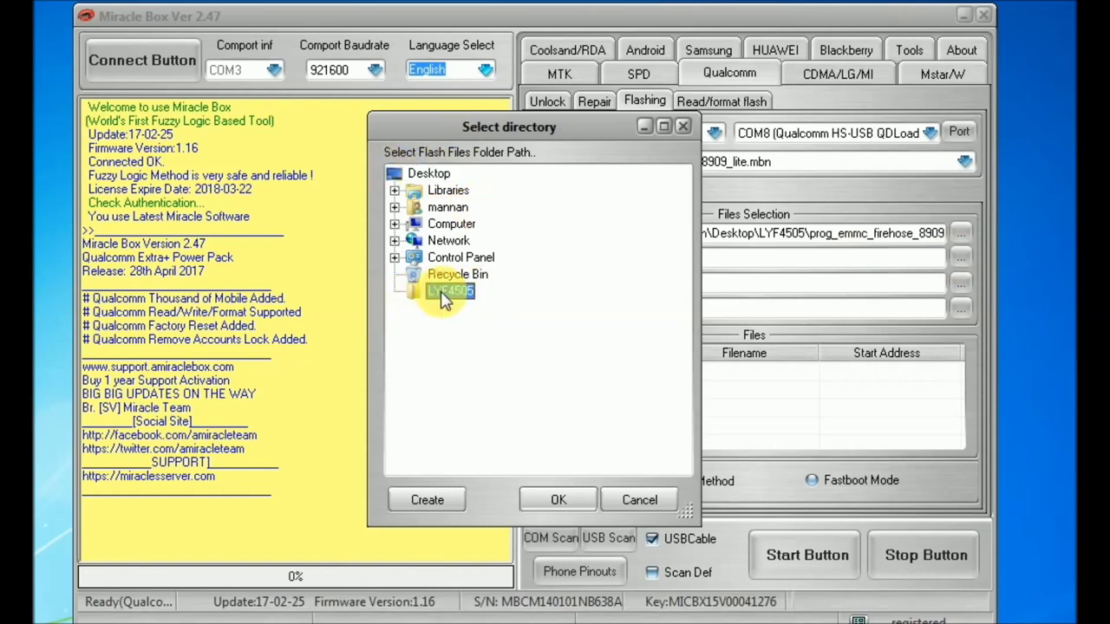
left_click(545, 491)
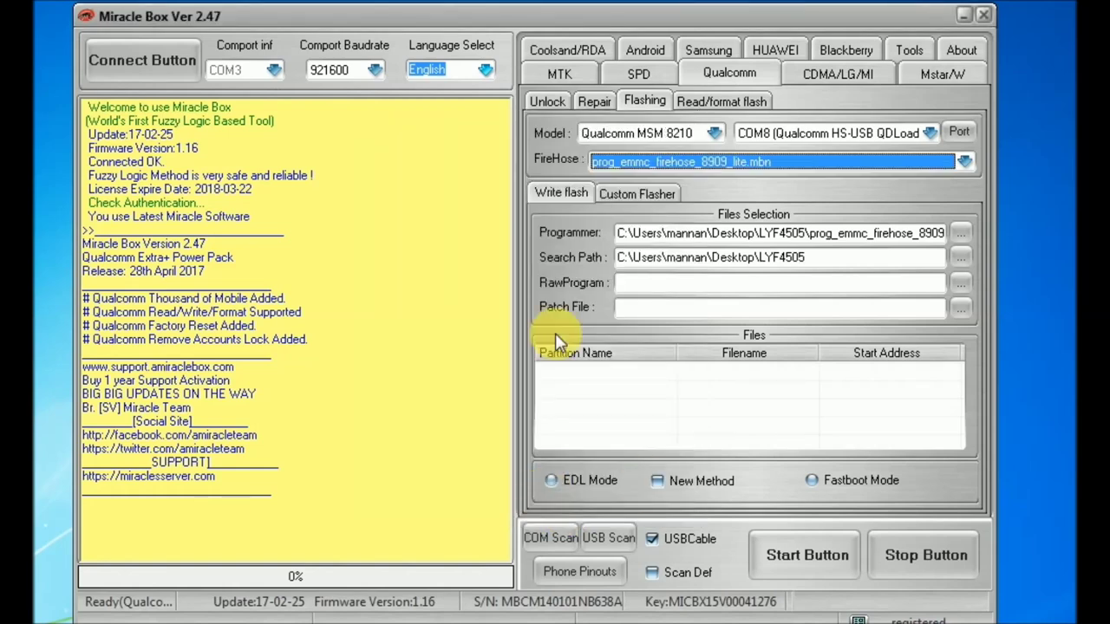
Step: Load rawprogram0.xml from the LYF4505 folder as both the RawProgram file and the Patch File
left_click(960, 284)
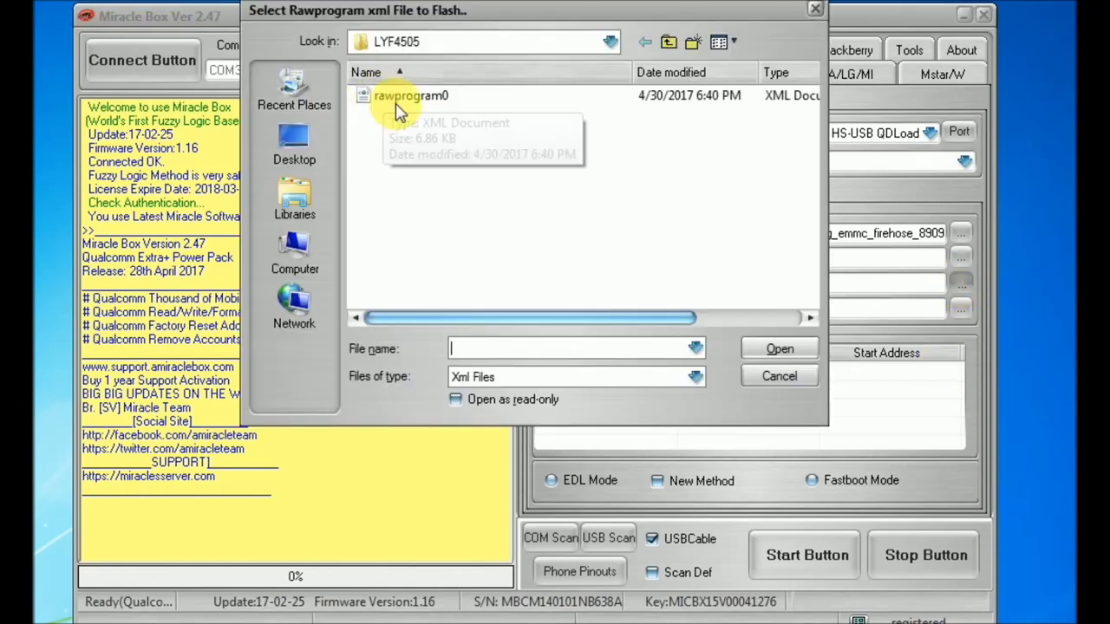
left_click(386, 101)
left_click(777, 350)
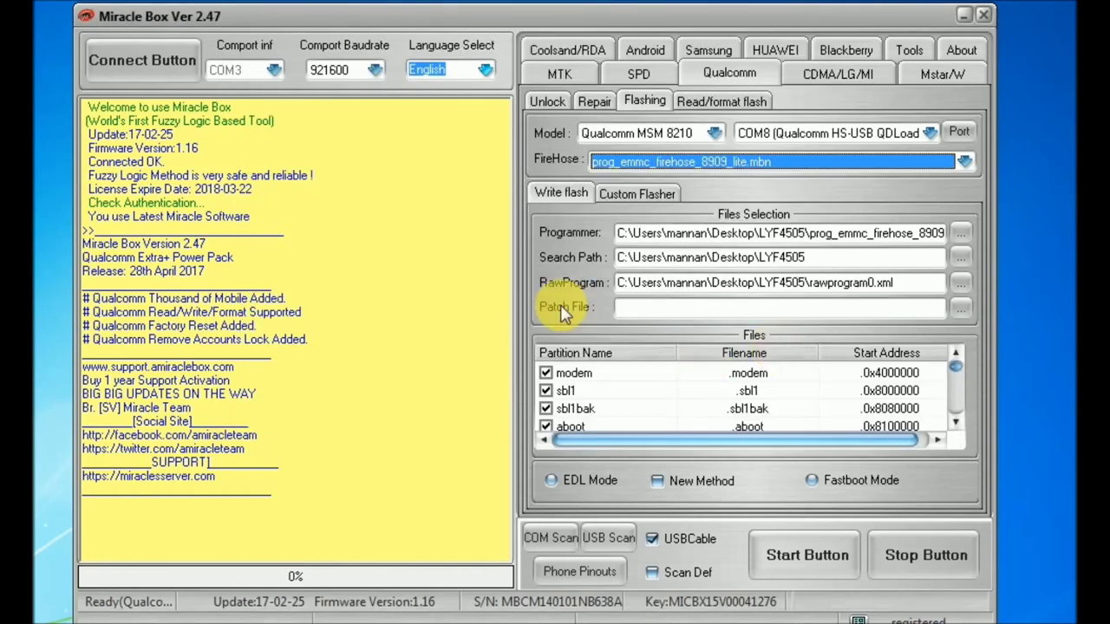
left_click(953, 305)
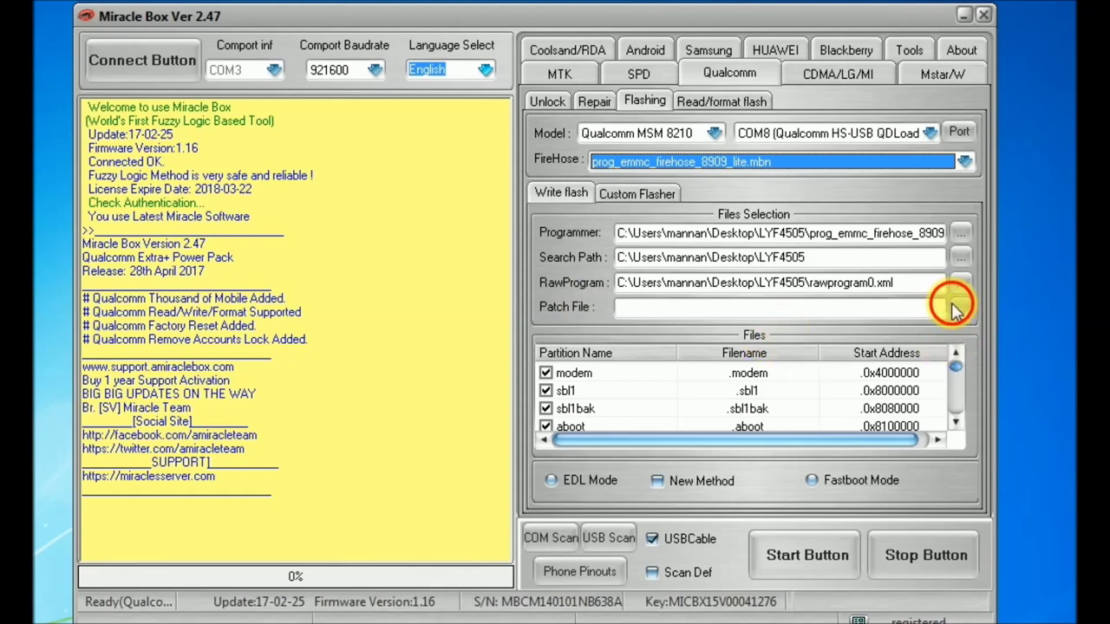
left_click(384, 97)
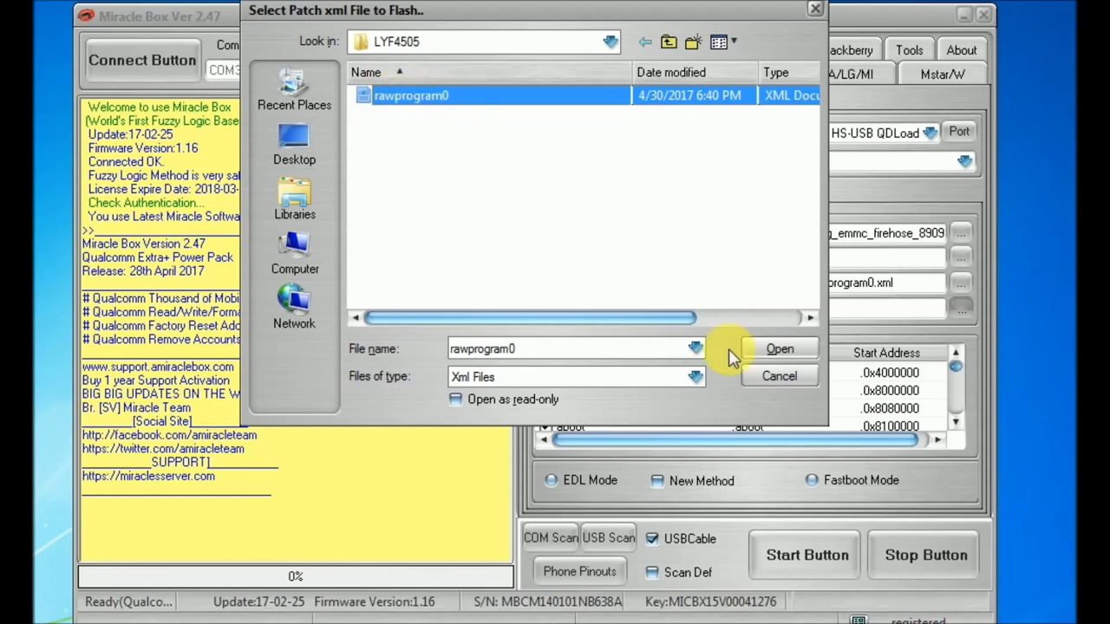
left_click(783, 354)
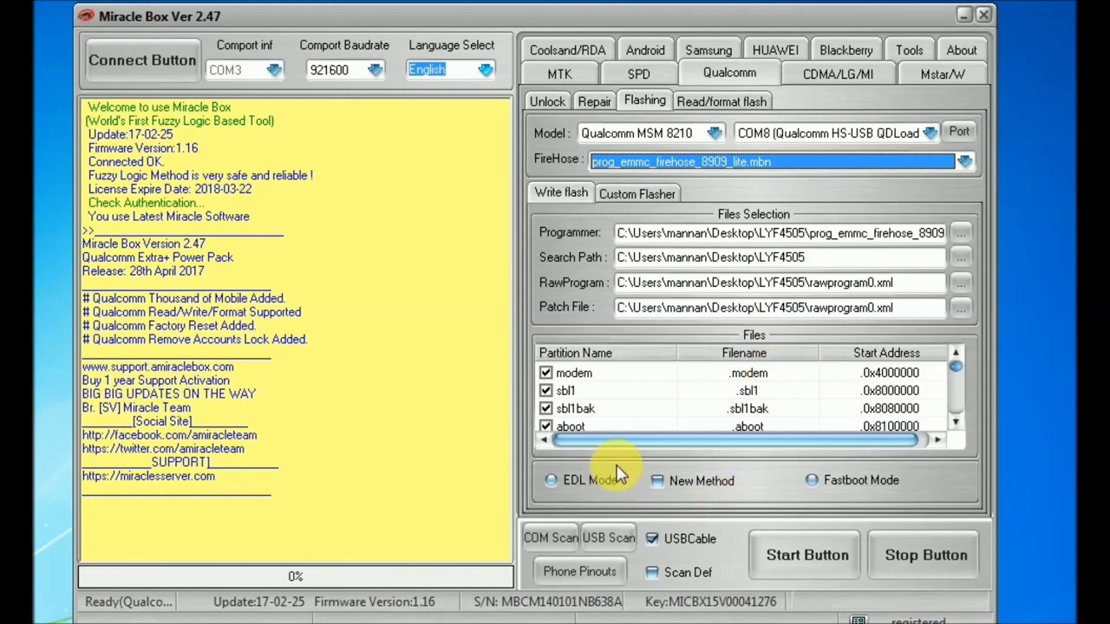
Step: Try the Fastboot Mode and New Method options, settle on EDL Mode without New Method, and reselect the COM8 Qualcomm HS-USB QDLoader port
left_click(817, 487)
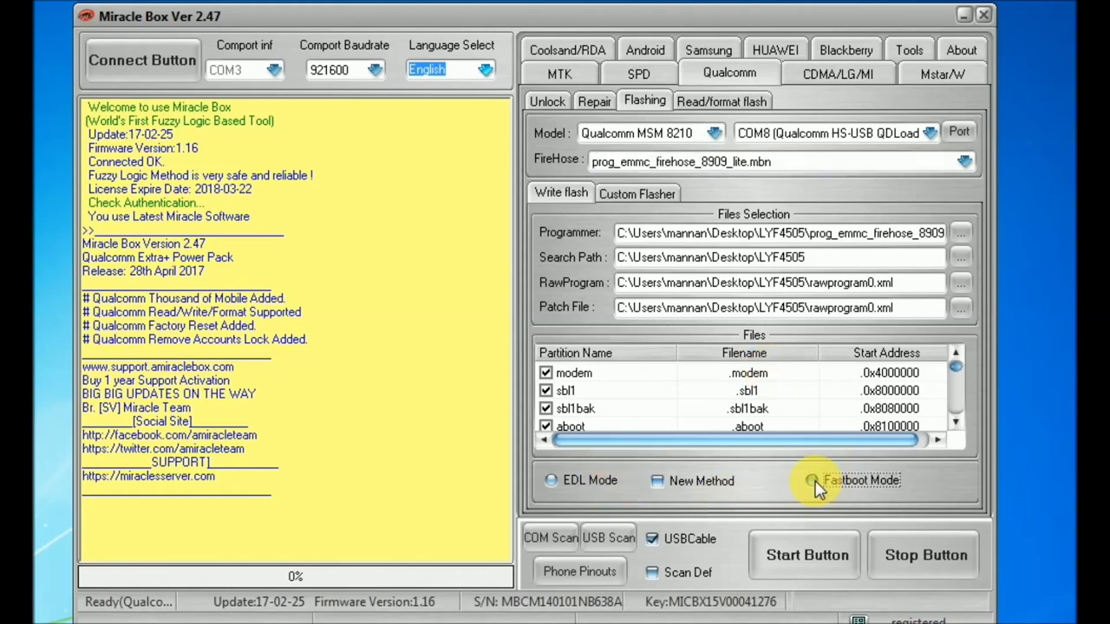
left_click(667, 490)
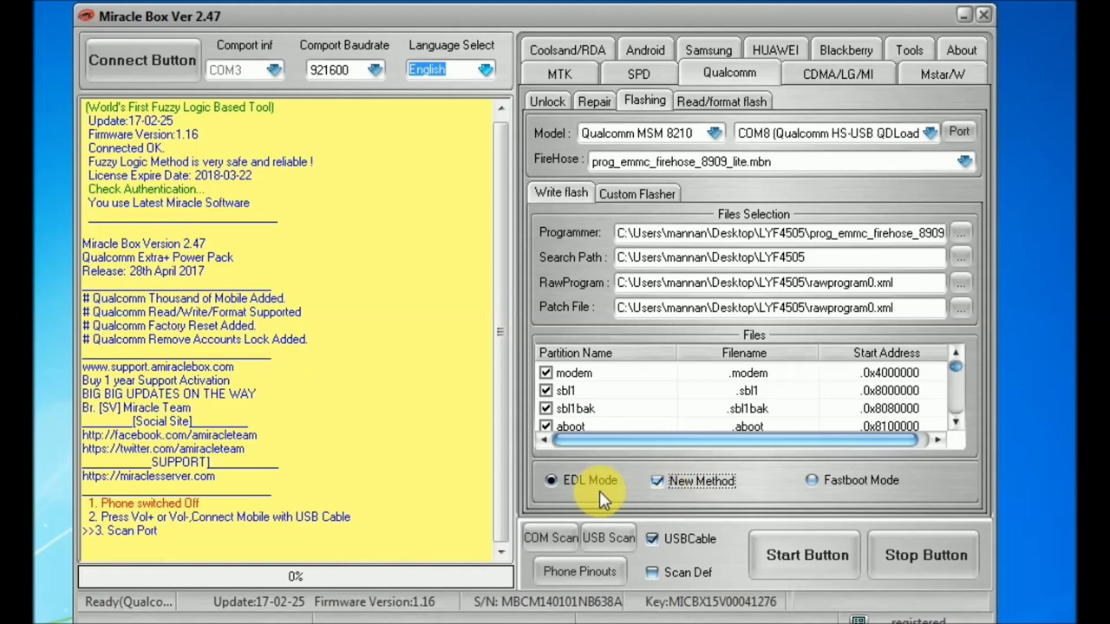
left_click(556, 484)
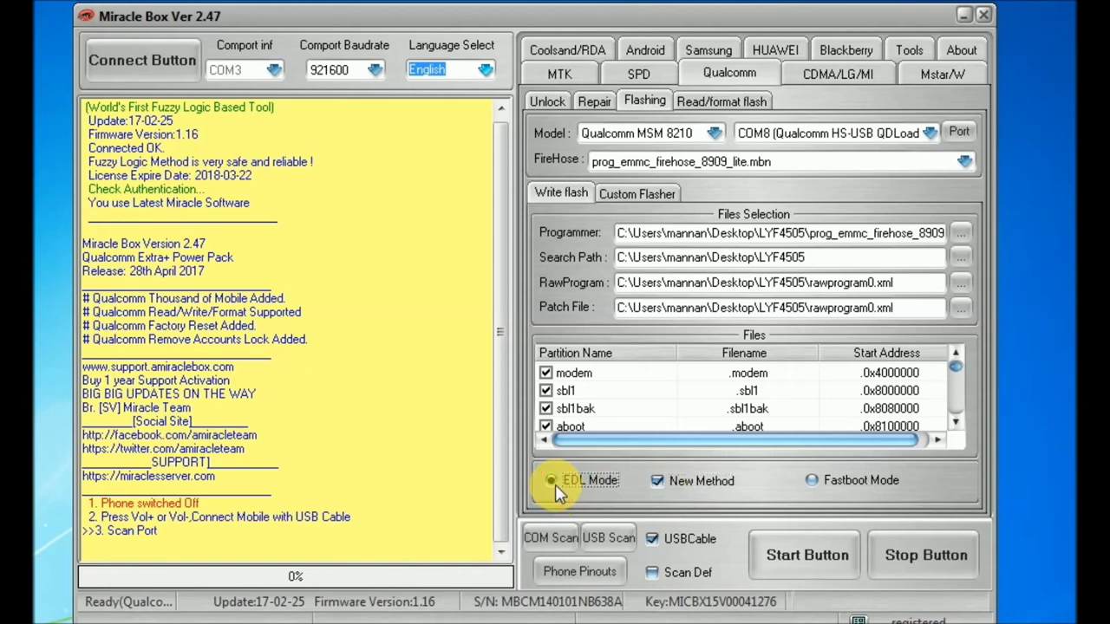
left_click(819, 484)
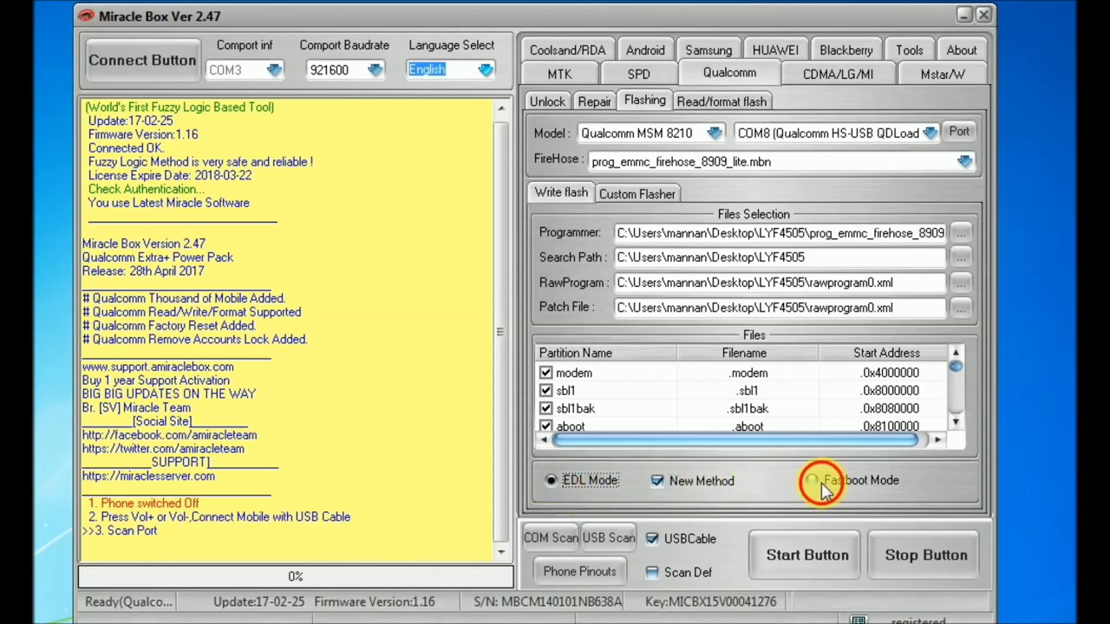
left_click(552, 491)
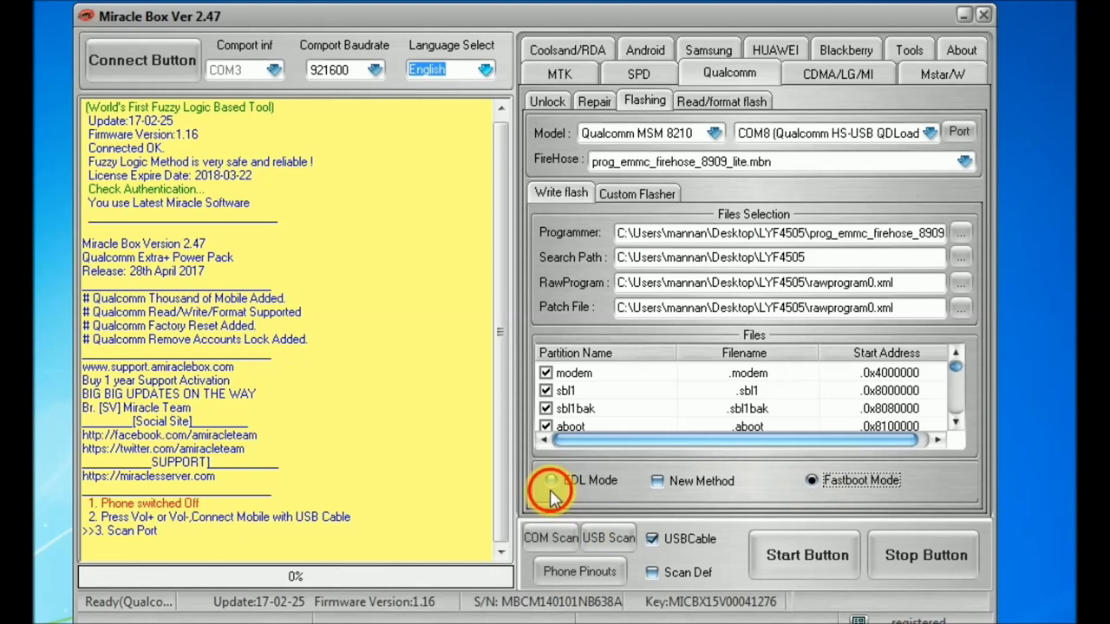
left_click(550, 486)
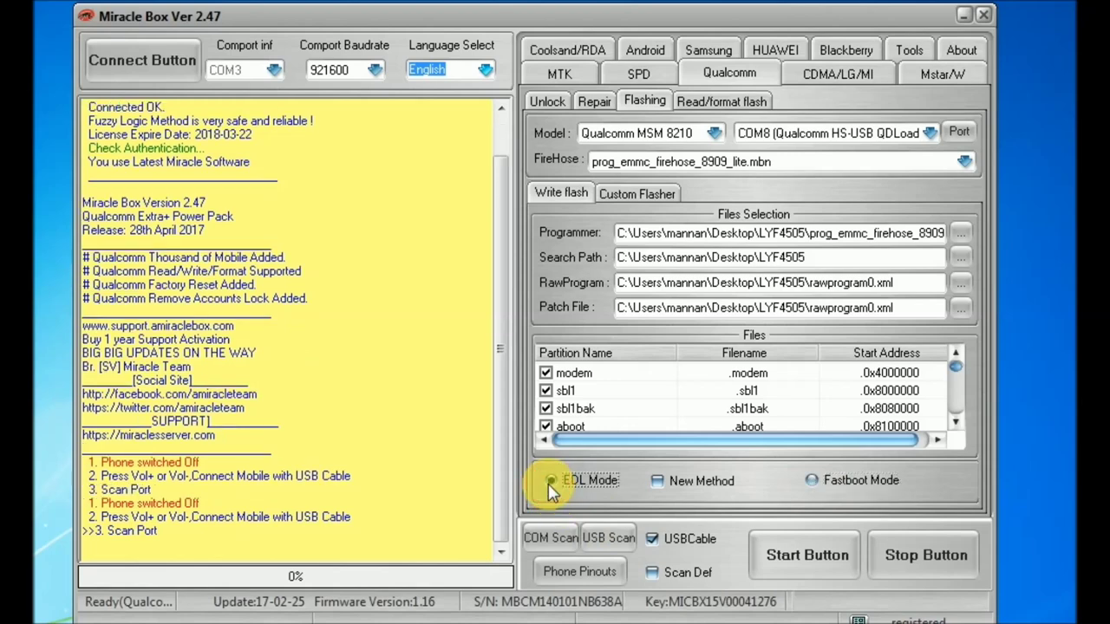
left_click(930, 133)
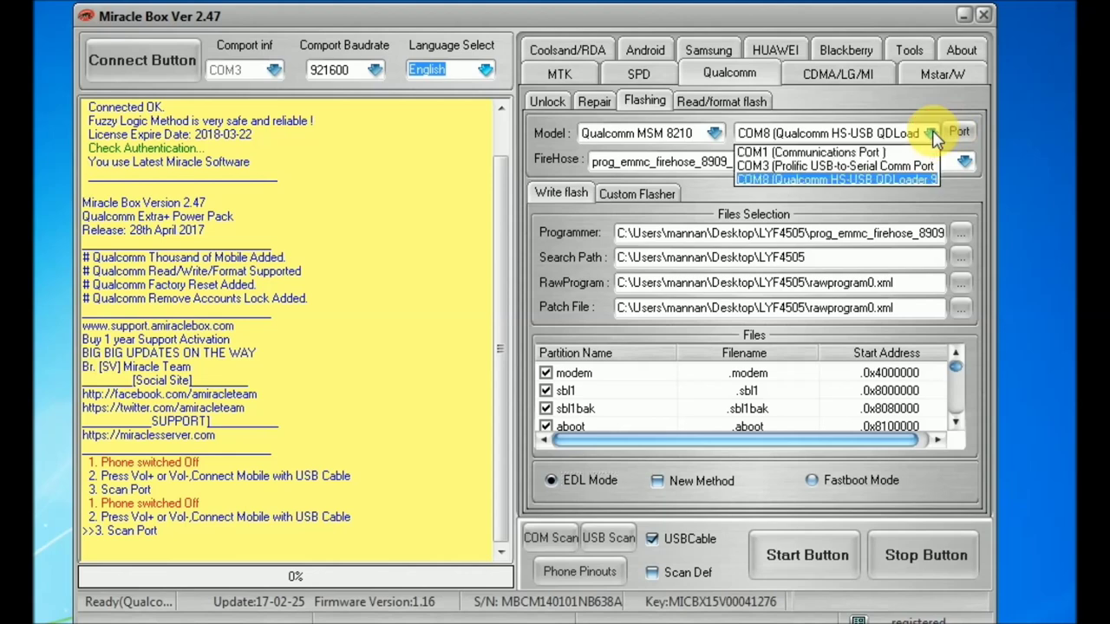
left_click(766, 181)
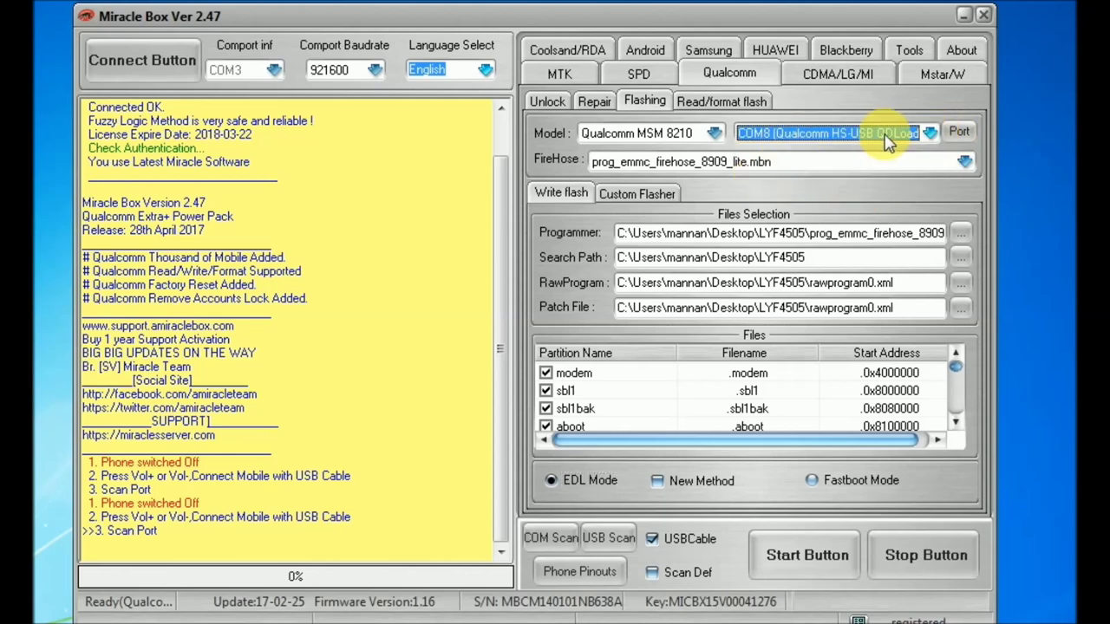
Step: Reselect EDL Mode with New Method off and start flashing the firmware
left_click(666, 482)
left_click(830, 482)
left_click(549, 483)
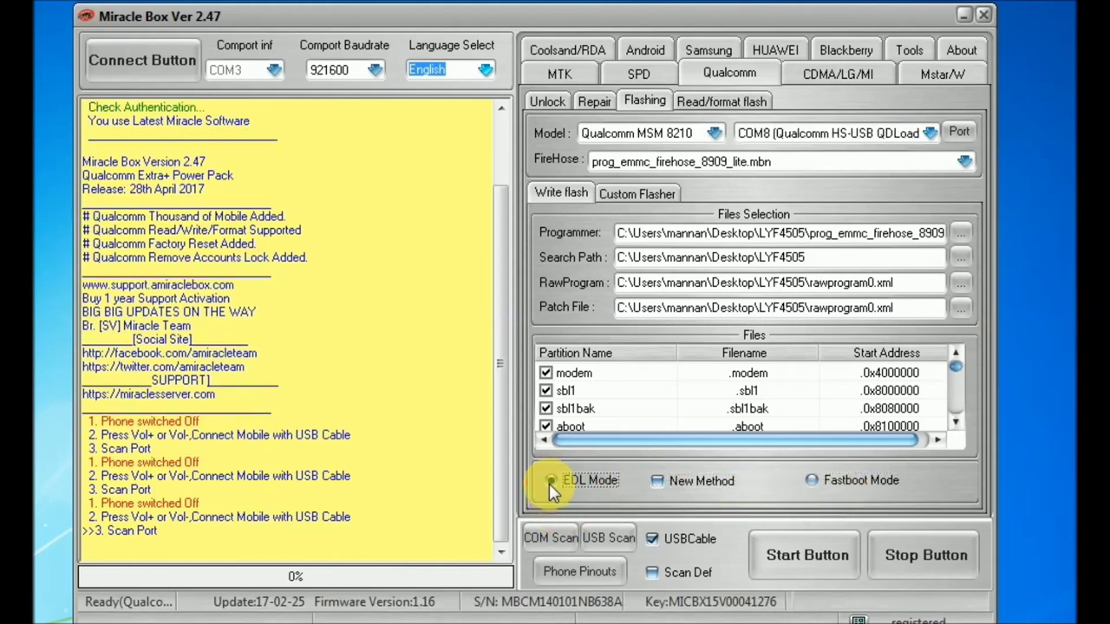
left_click(803, 559)
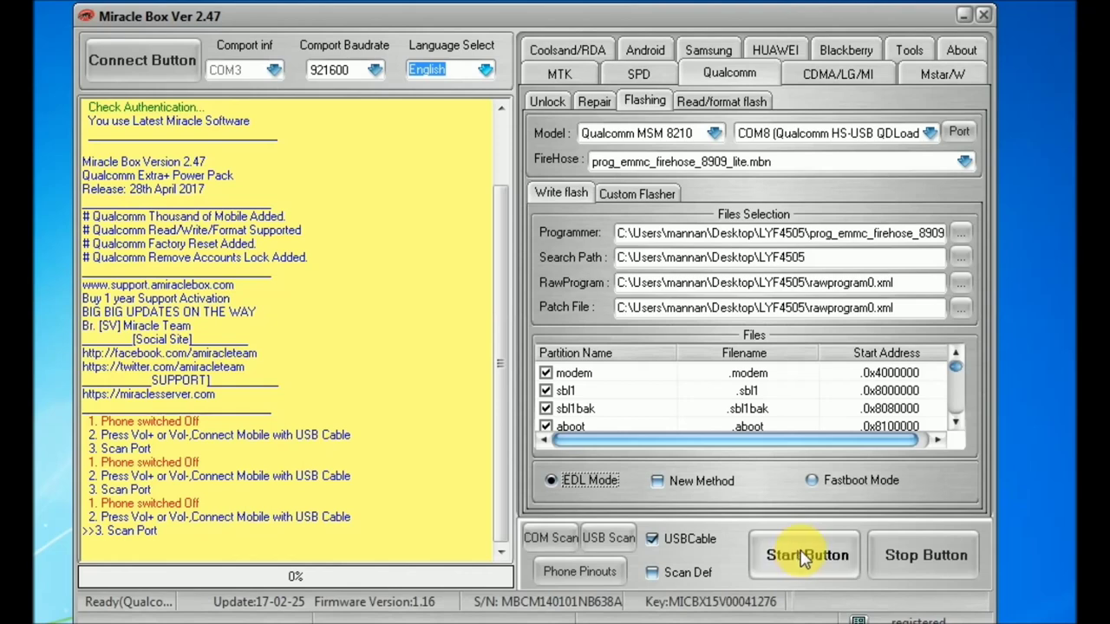